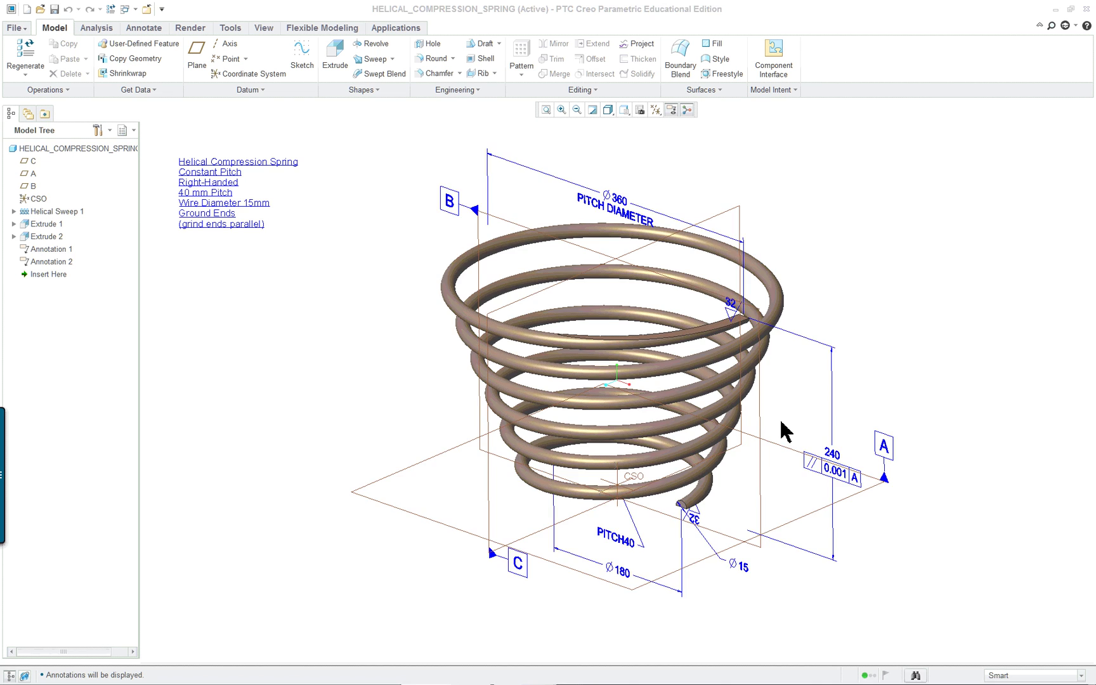
- Orbit the spring to a front view and switch to a saved view orientation
middle_drag(783, 436, 793, 400)
click(641, 111)
click(649, 127)
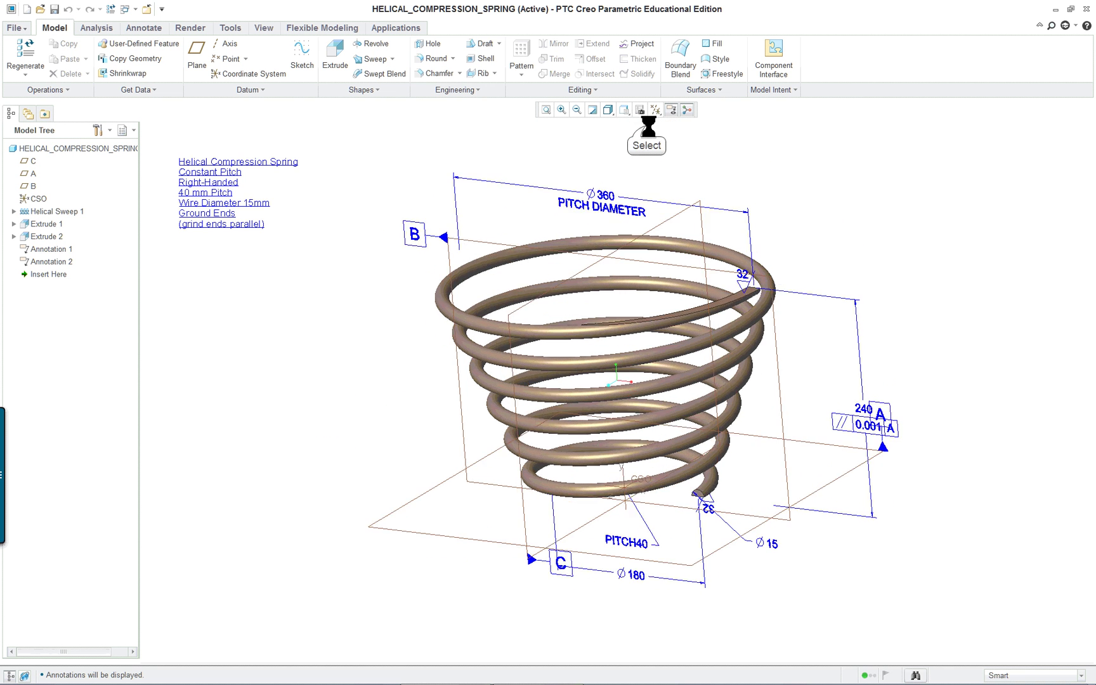
- Drag the Insert Here marker up to just below CSO in the Model Tree
click(57, 274)
drag(57, 275, 63, 212)
scroll(364, 361, down, 1)
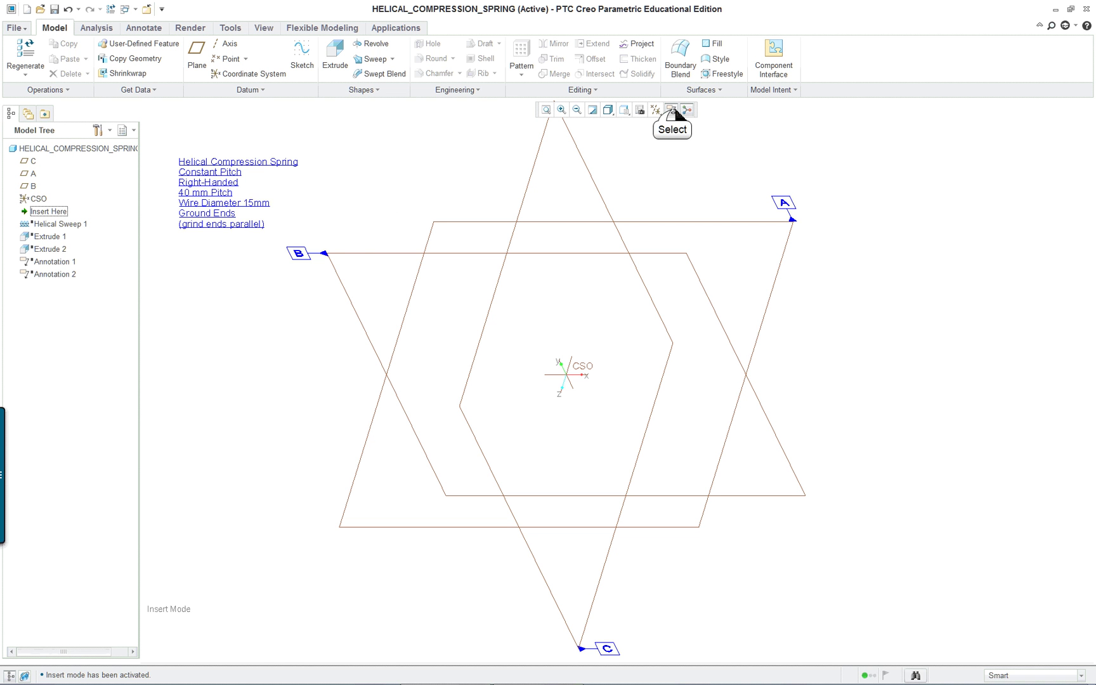
- Toggle Annotation Display off, on and off again, leaving annotations hidden
click(672, 111)
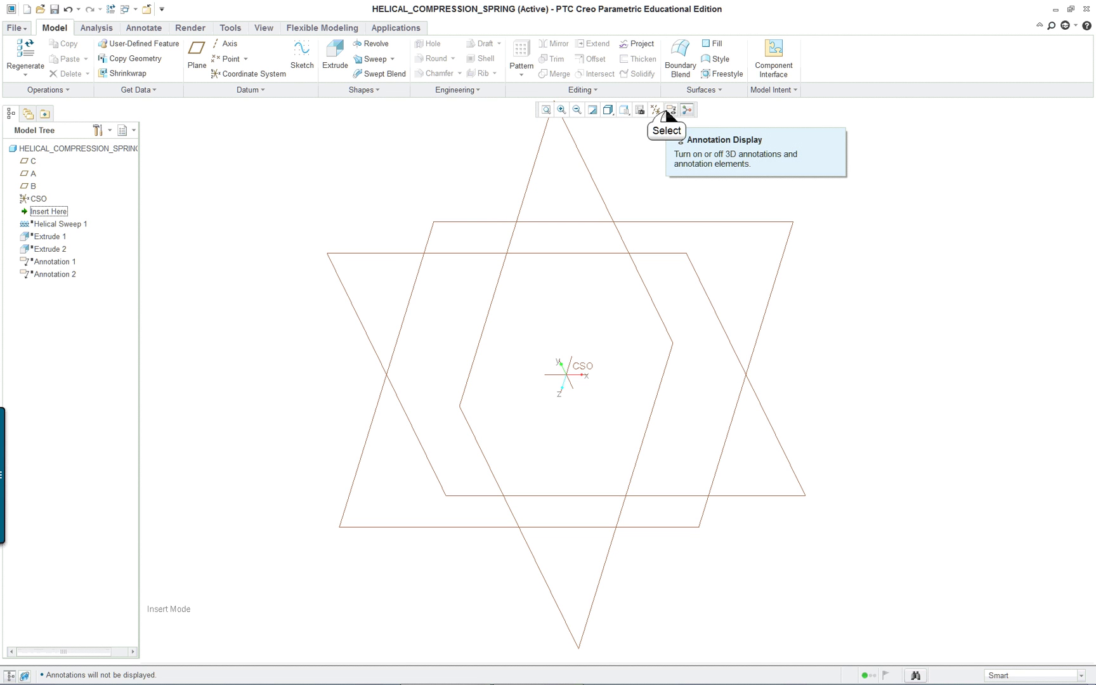
click(668, 112)
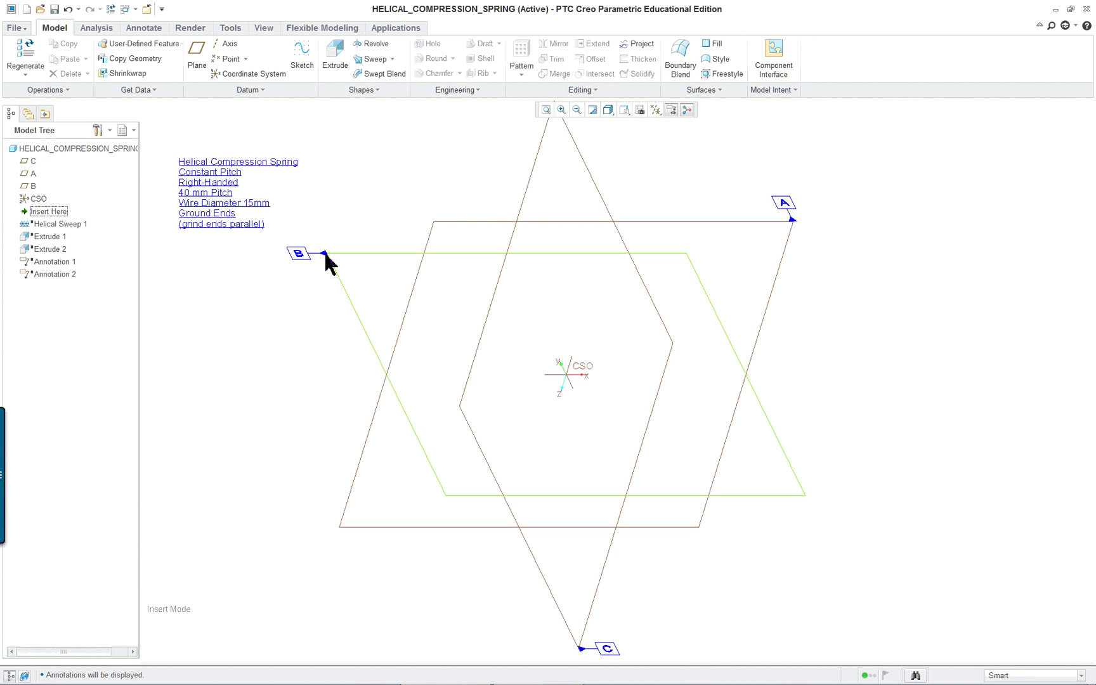
click(673, 111)
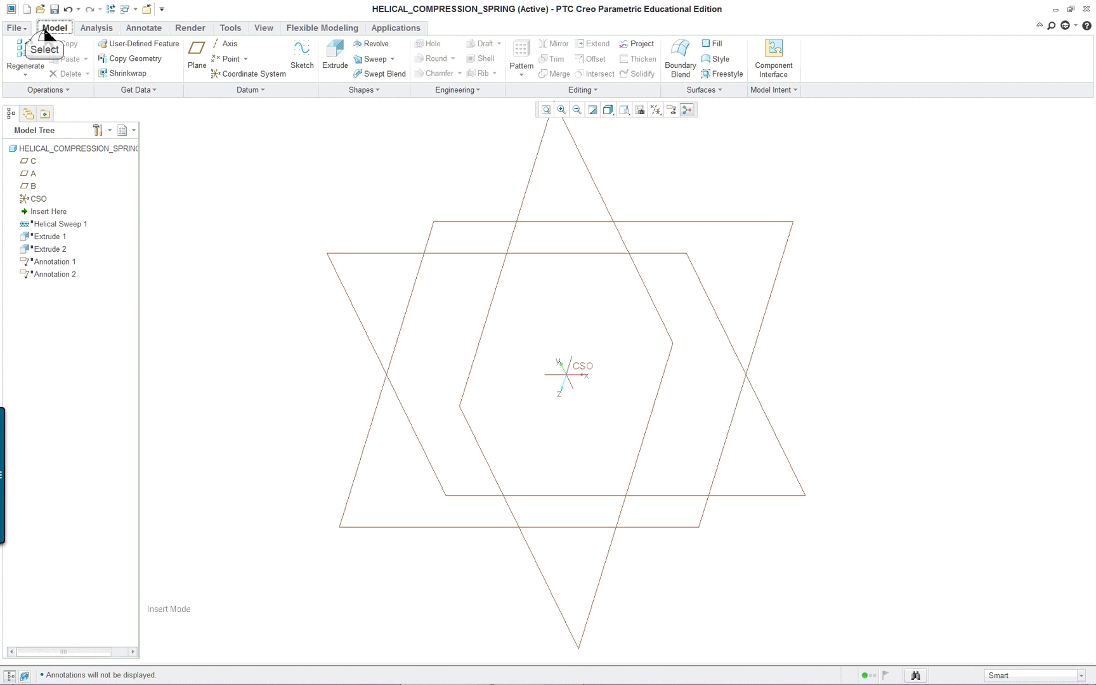
- Start a Helical Sweep and define its internal helix profile sketch on datum plane B
click(392, 58)
click(385, 87)
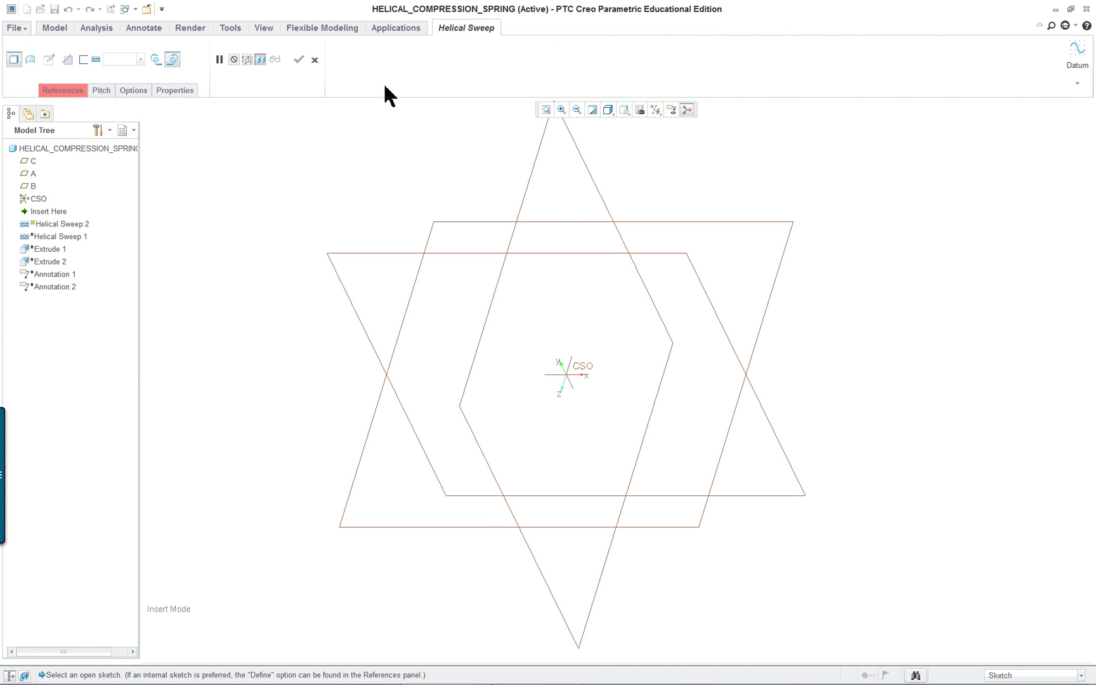
click(70, 91)
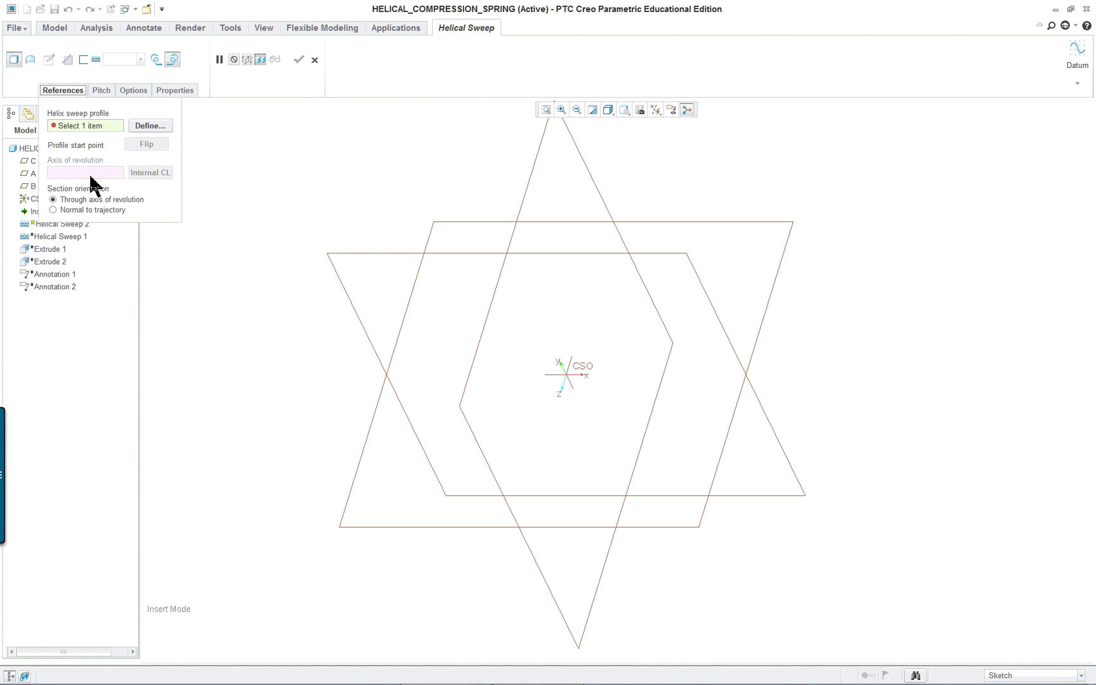
right_click(151, 132)
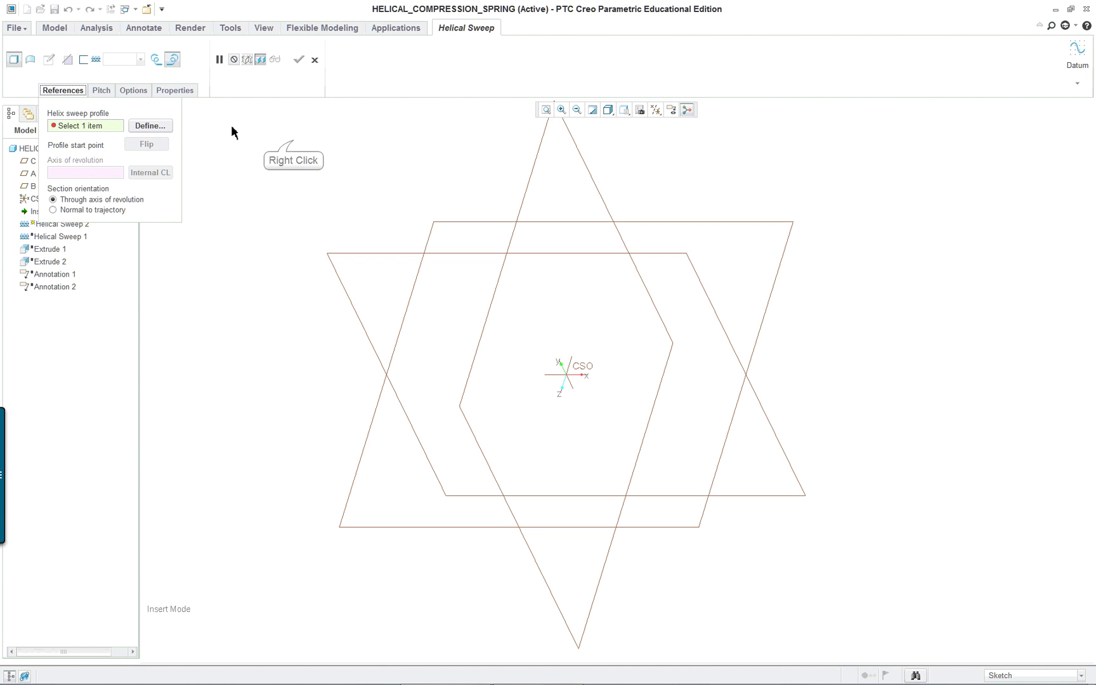
right_click(293, 141)
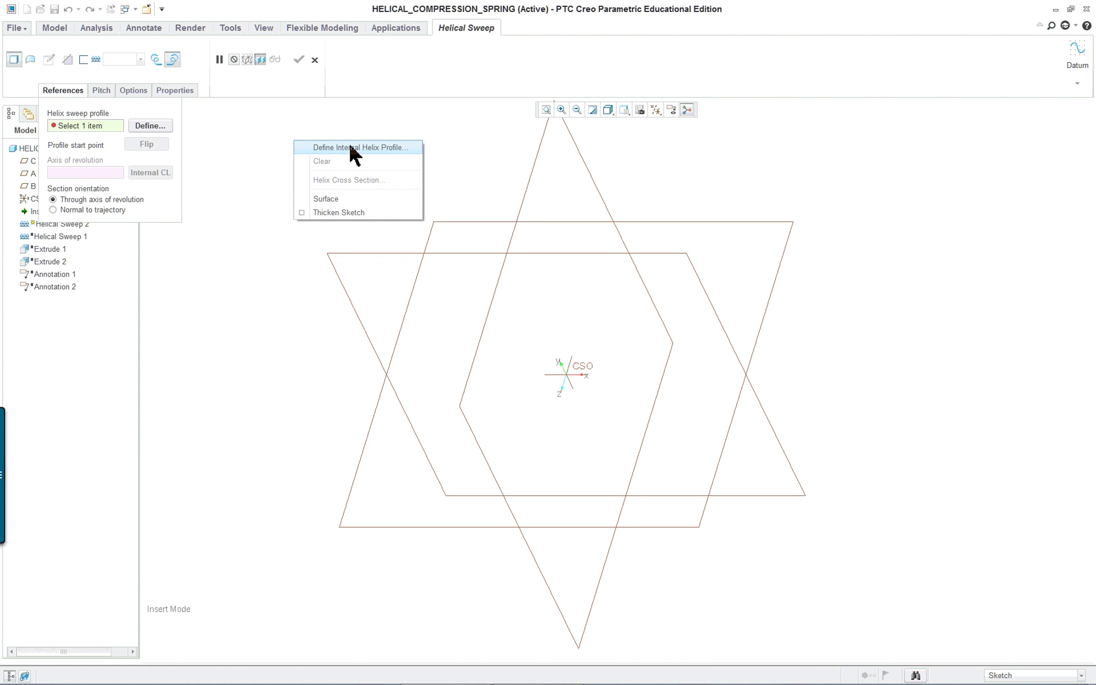
click(349, 147)
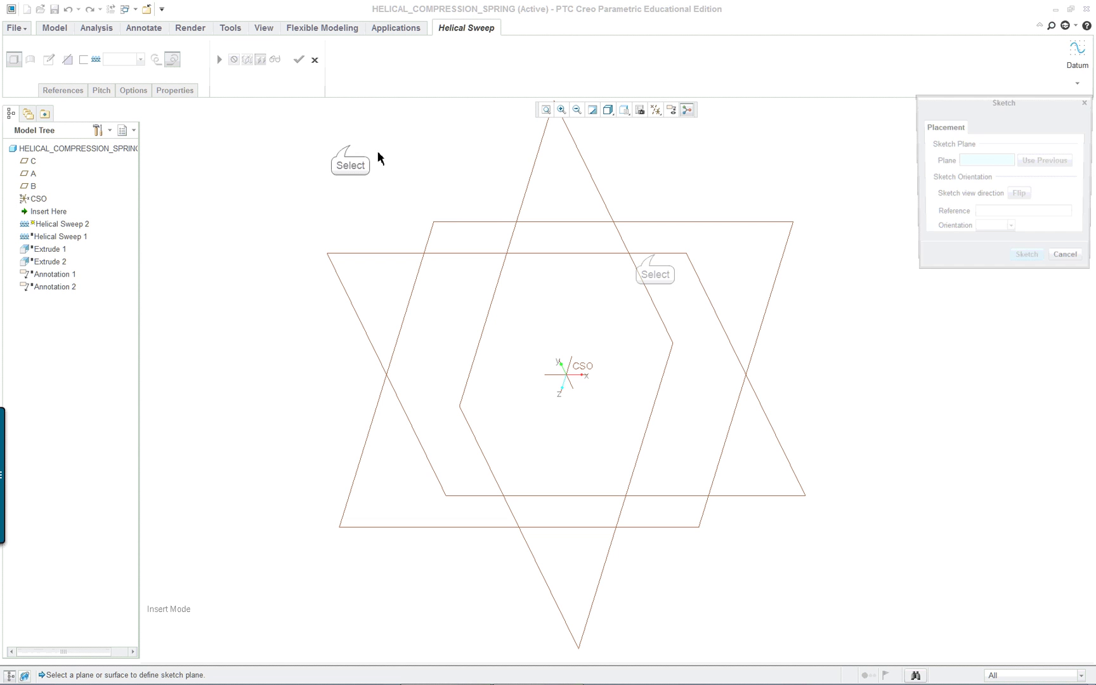
click(657, 254)
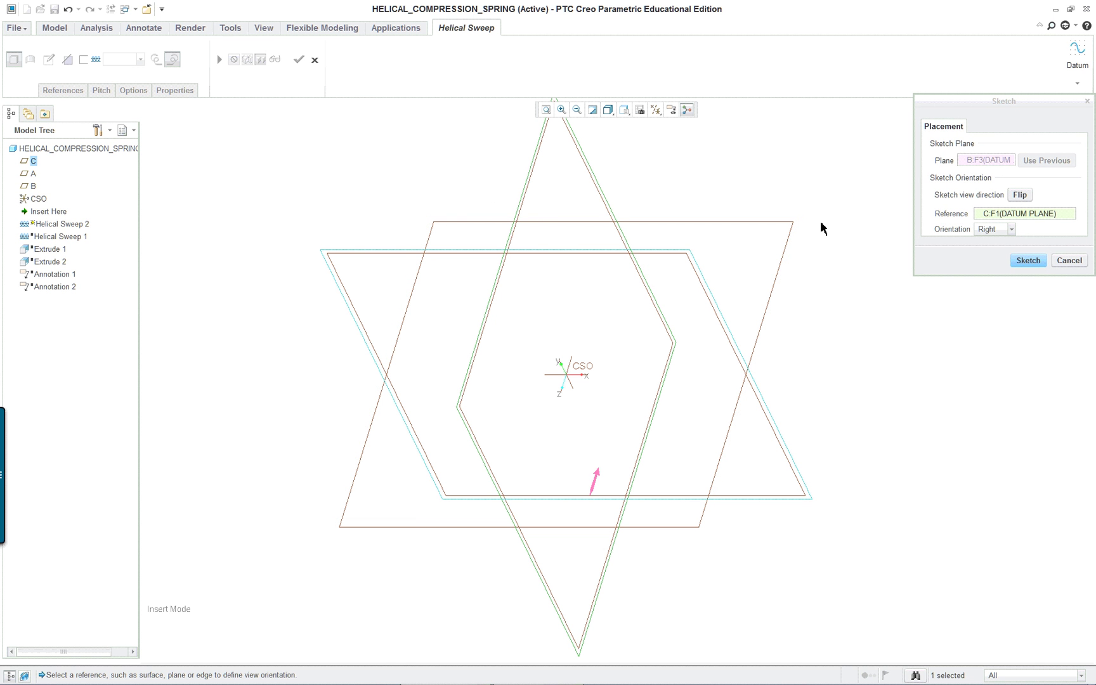
- Face the sketch plane and draw a vertical axis of revolution through the origin
middle_click(859, 252)
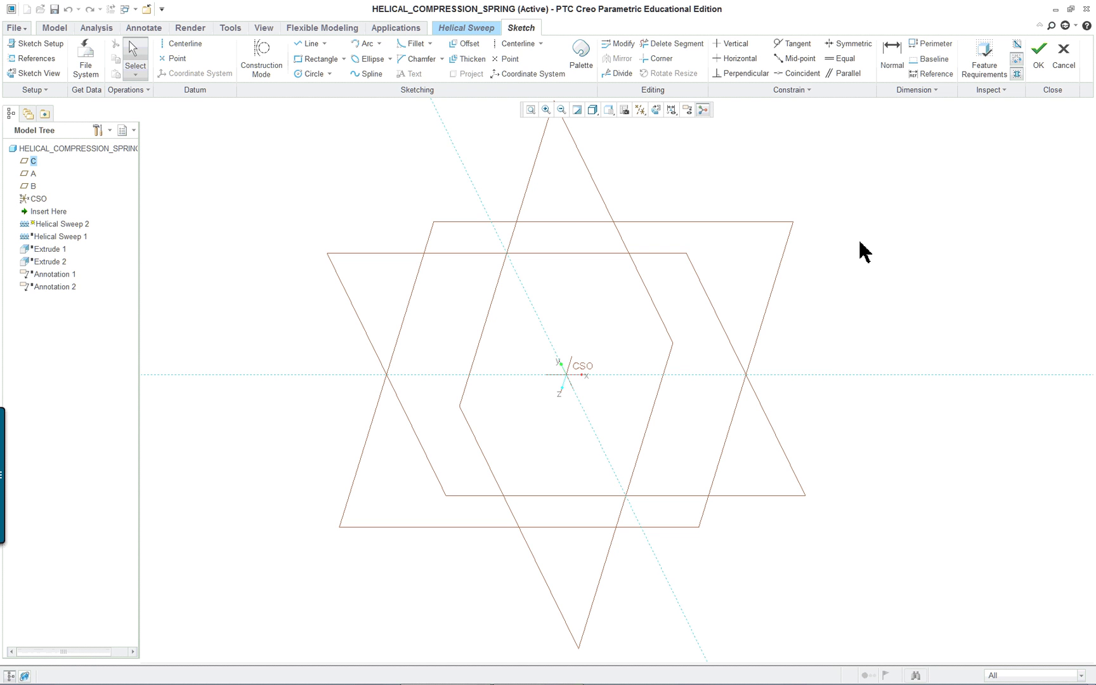
click(657, 111)
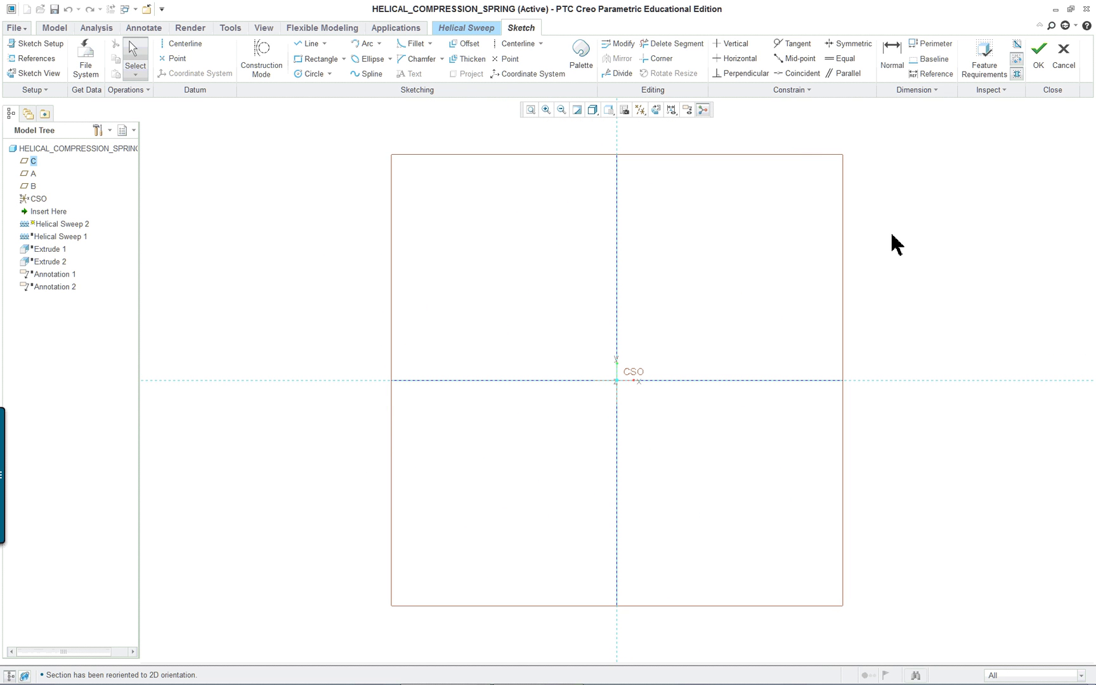
mouse_move(905, 228)
right_down()
mouse_move(844, 257)
mouse_move(781, 266)
right_up()
click(805, 381)
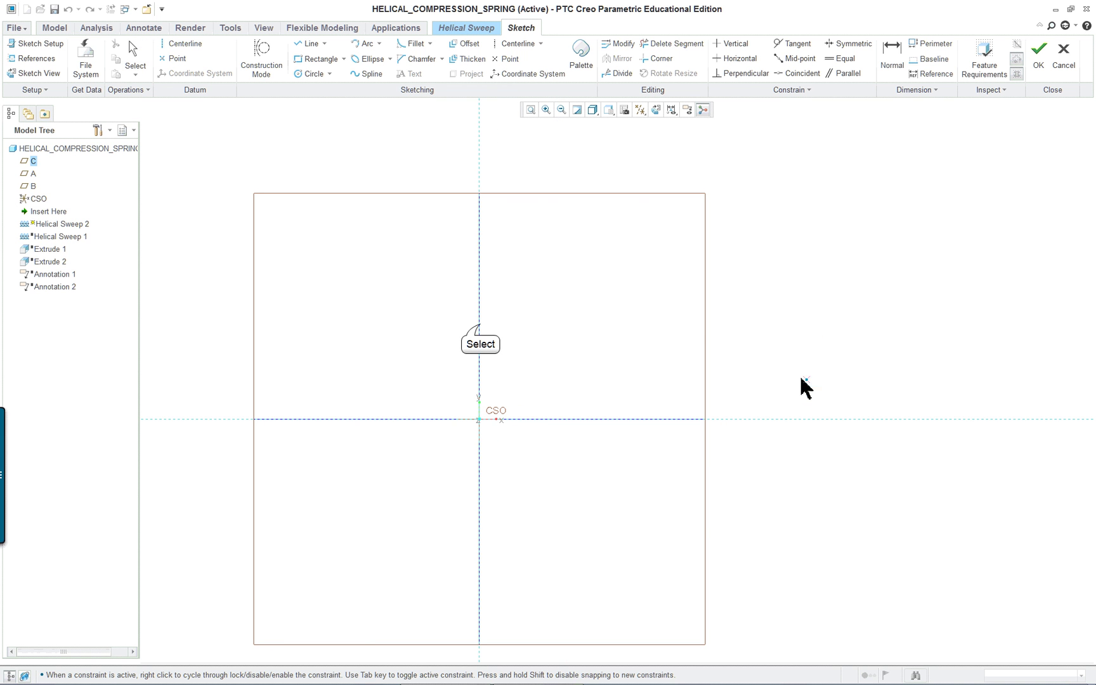
click(480, 322)
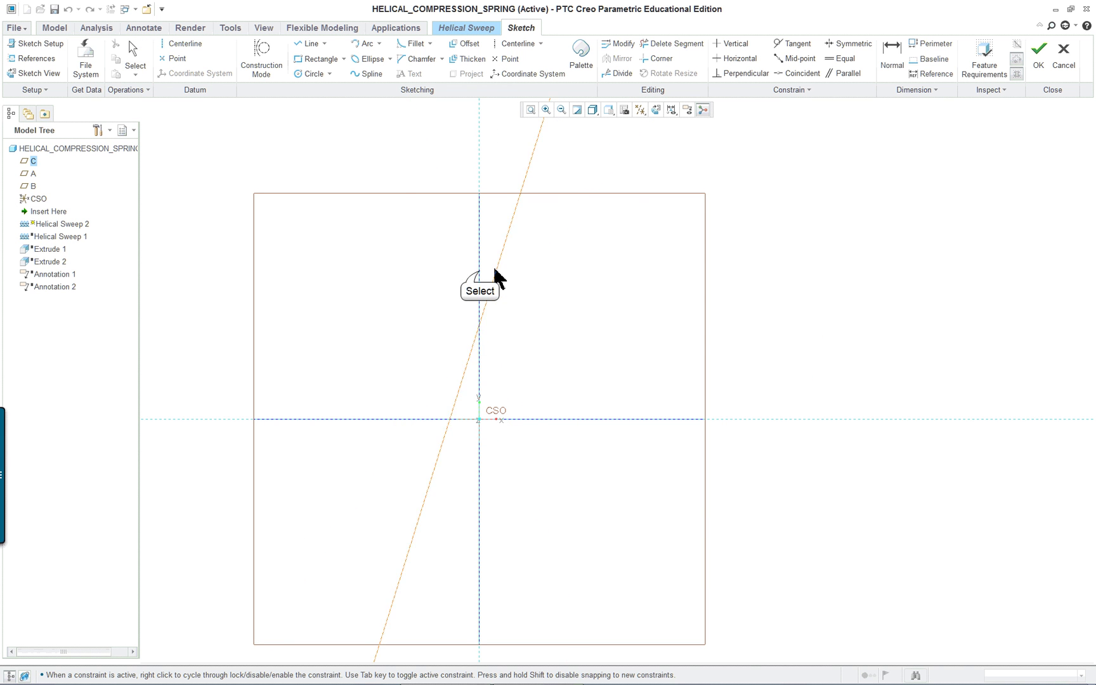
right_click(746, 304)
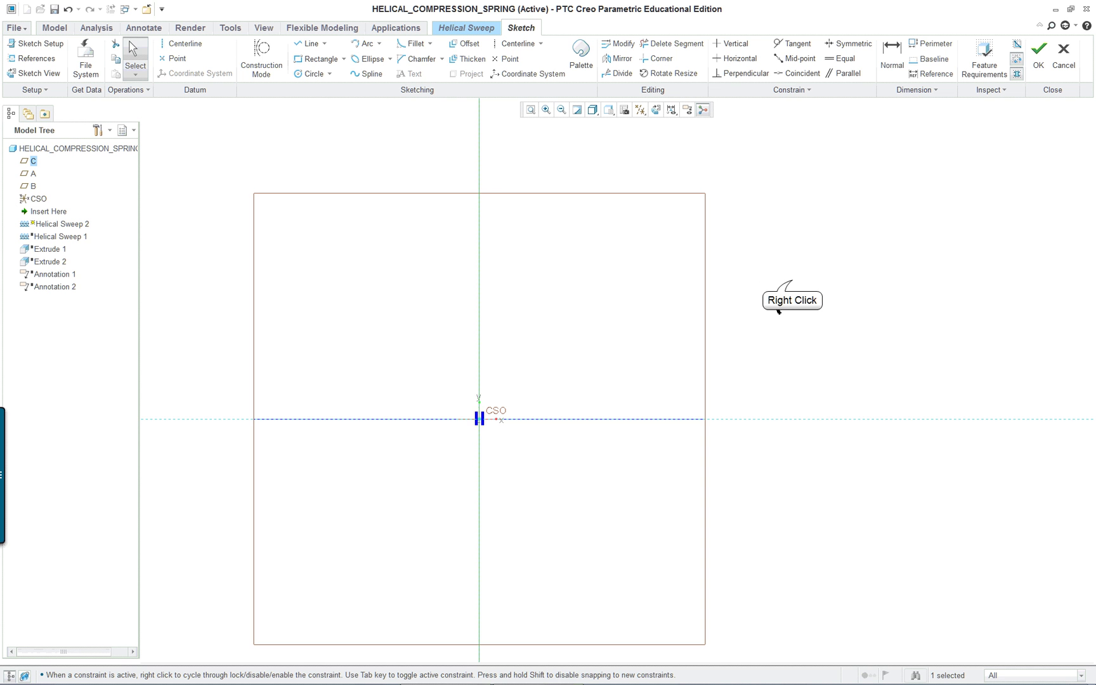
right_click(793, 284)
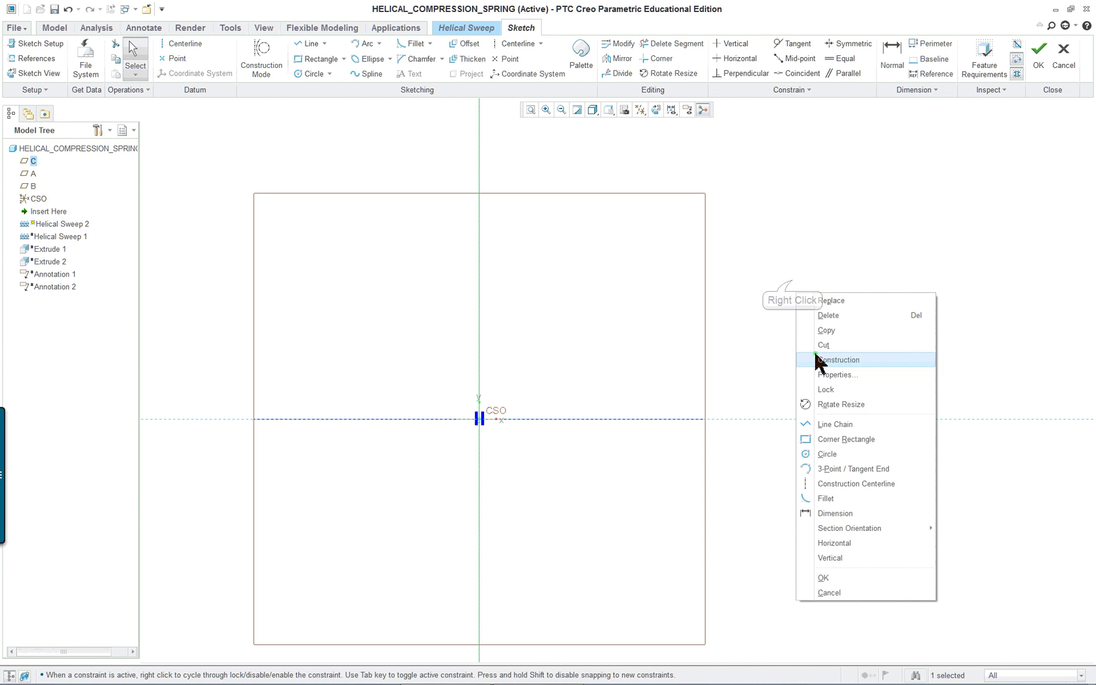
- Draw a slanted profile line from the horizontal axis up to the right
click(839, 425)
click(574, 420)
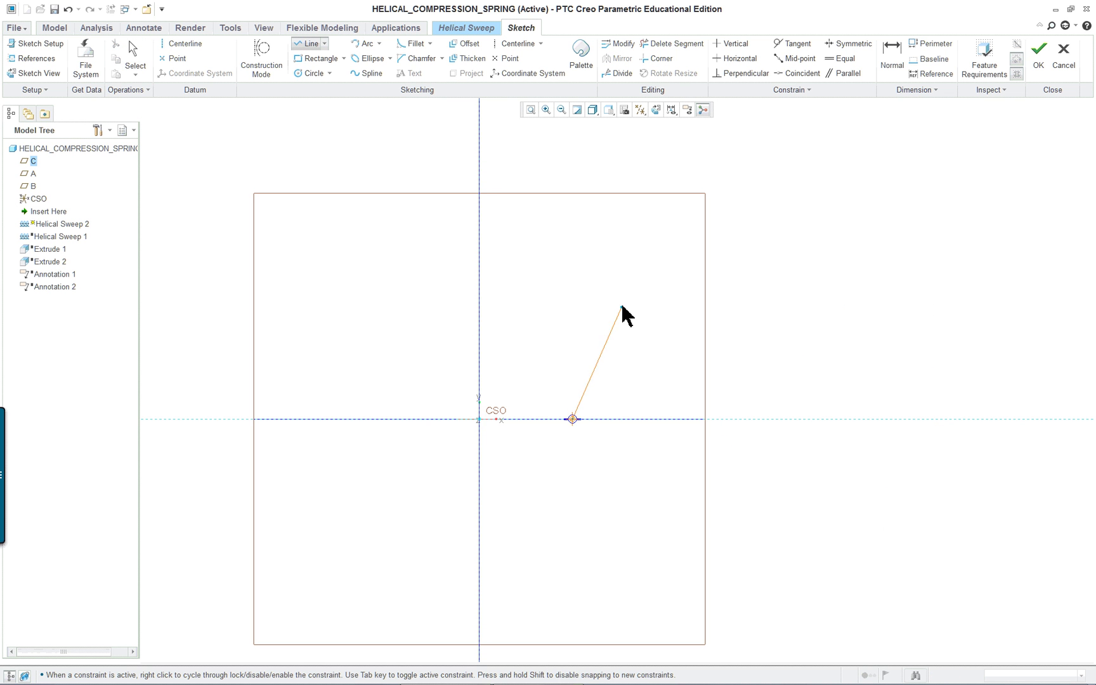
click(640, 239)
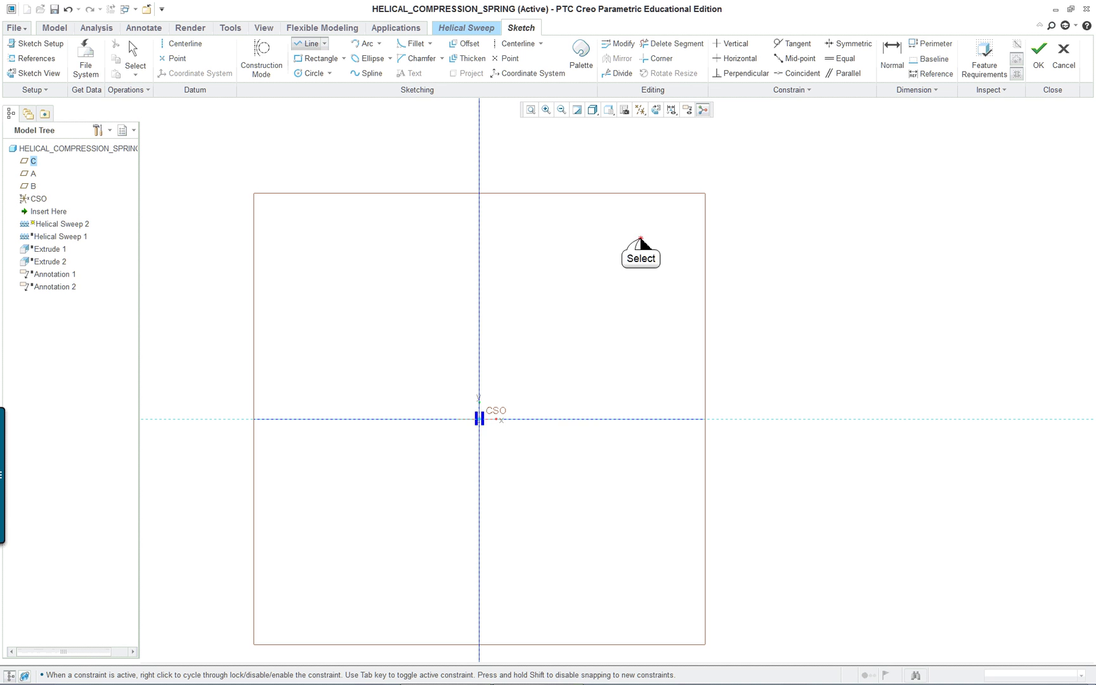
middle_click(812, 259)
middle_click(812, 259)
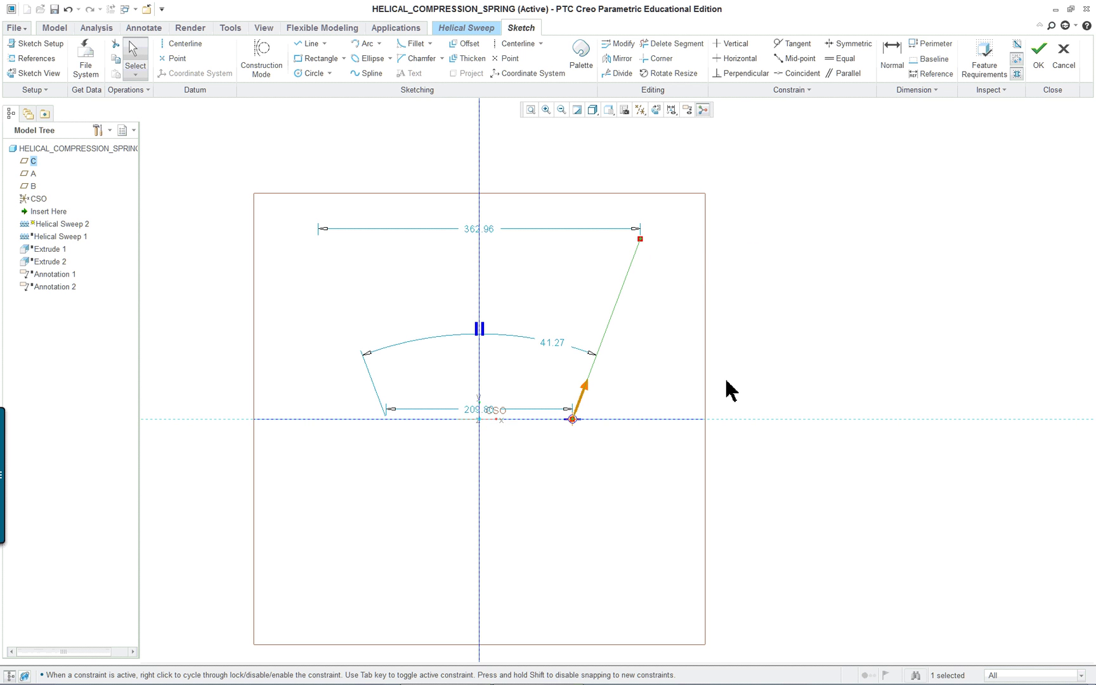
- Add a 203.36 vertical height dimension to the profile line, then switch to the tutorial PDF
right_click(612, 385)
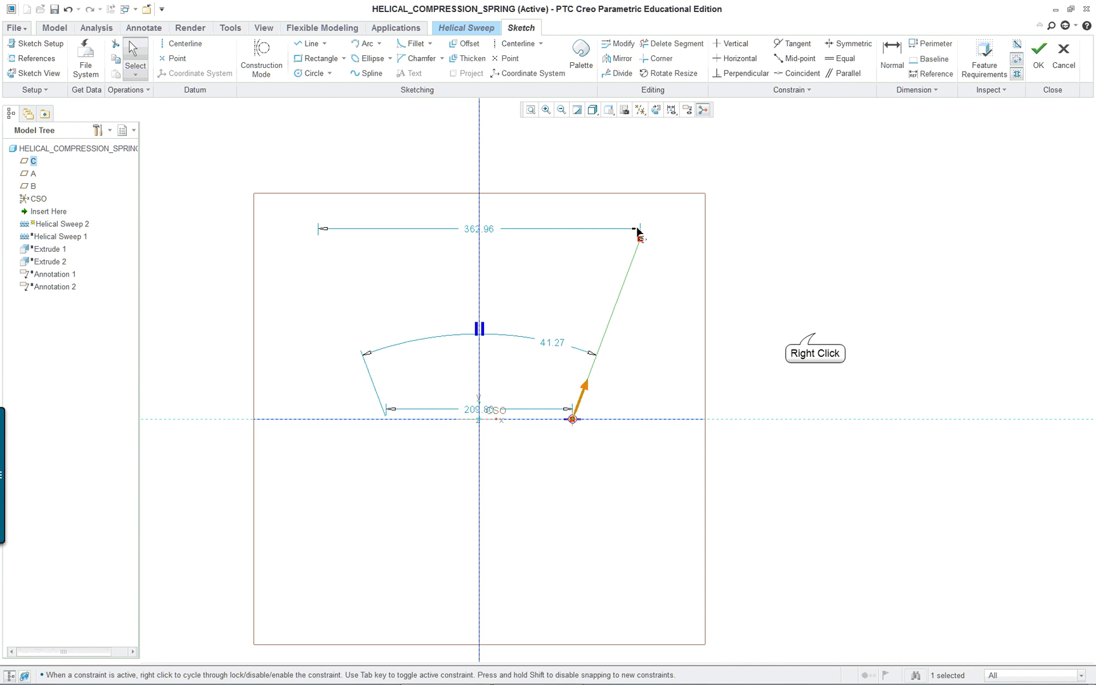
right_click(816, 337)
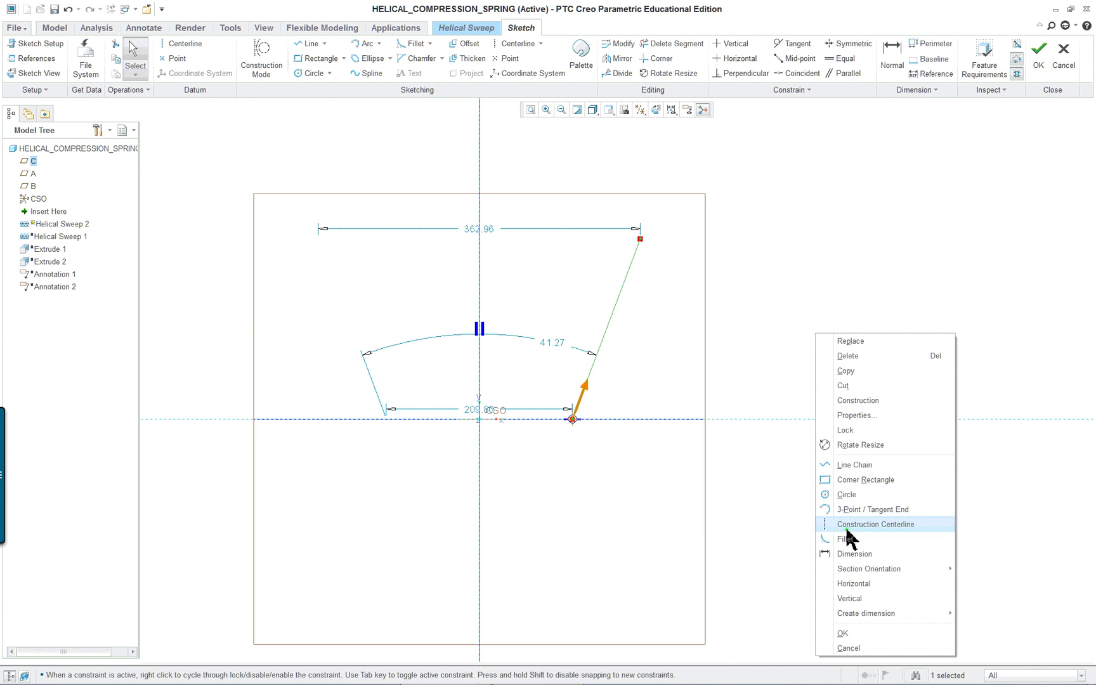
click(854, 554)
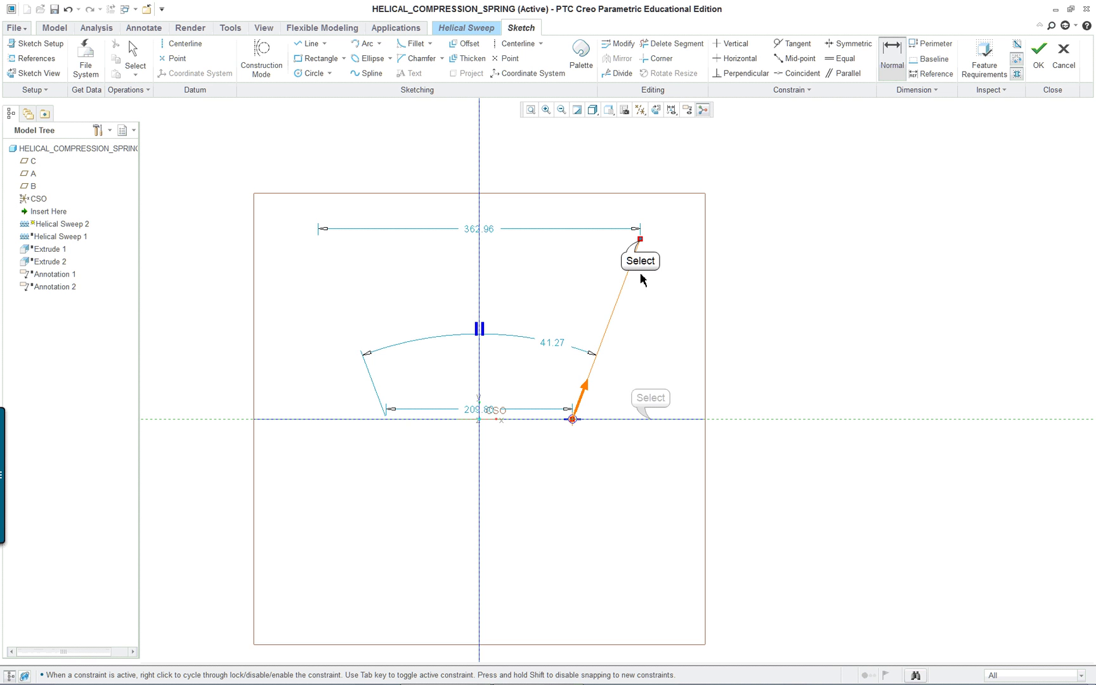
middle_click(769, 313)
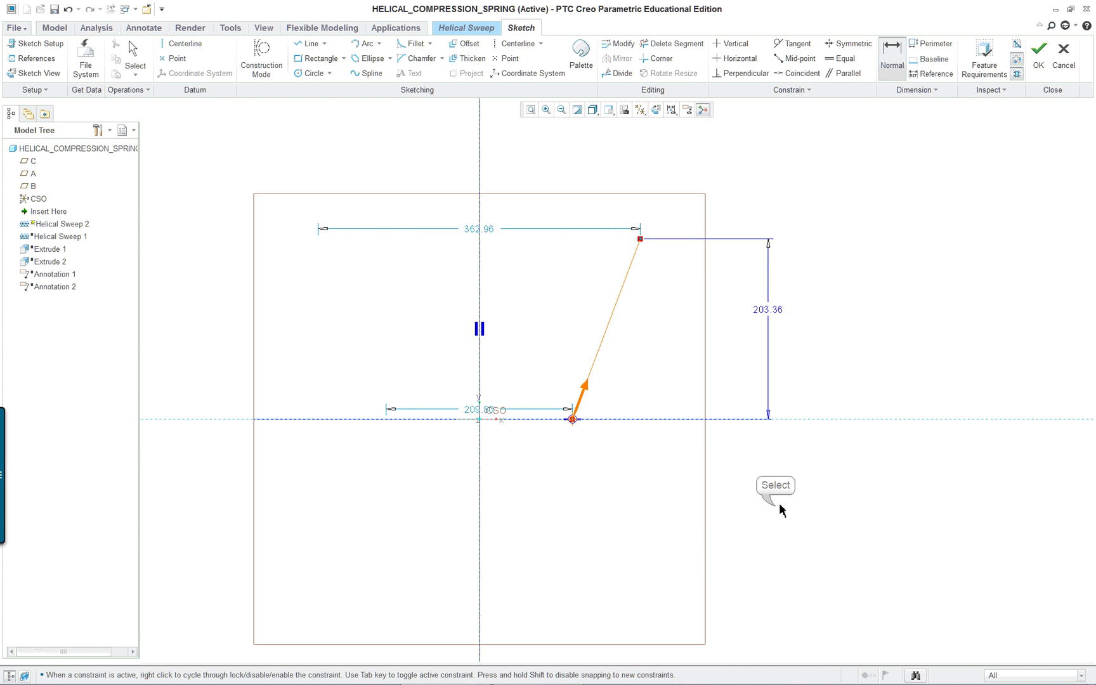
key(alt+Tab)
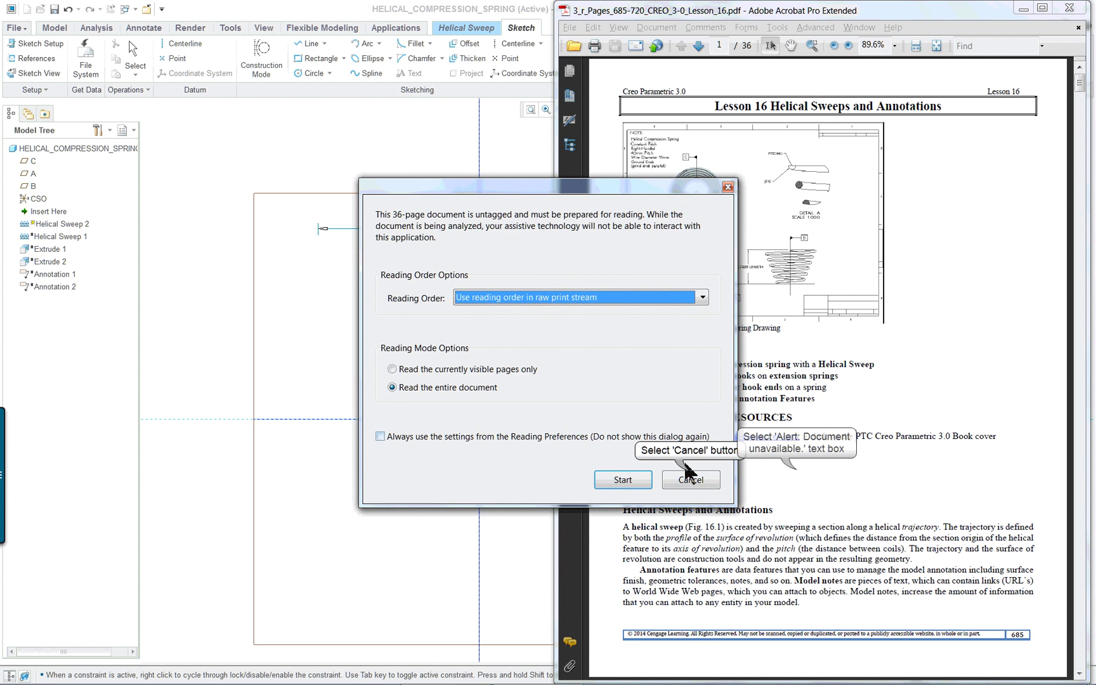
- Dismiss the reading options, scroll to lesson page 6, then pick the 362.96 sketch dimension
click(693, 479)
scroll(768, 421, down, 6)
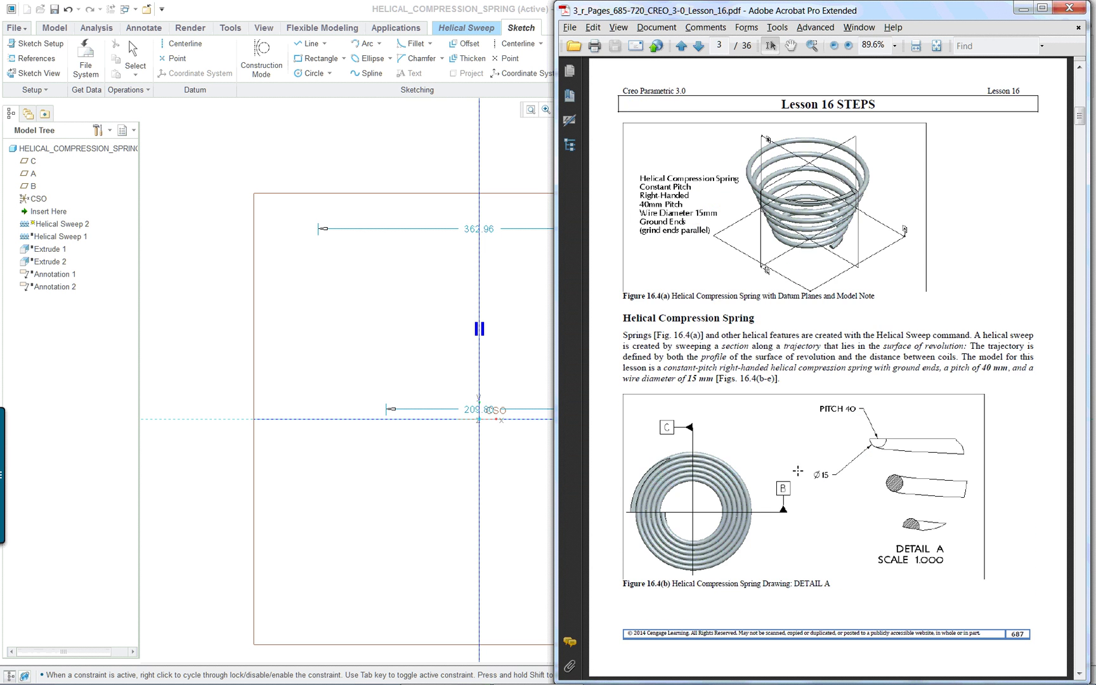
scroll(768, 421, down, 4)
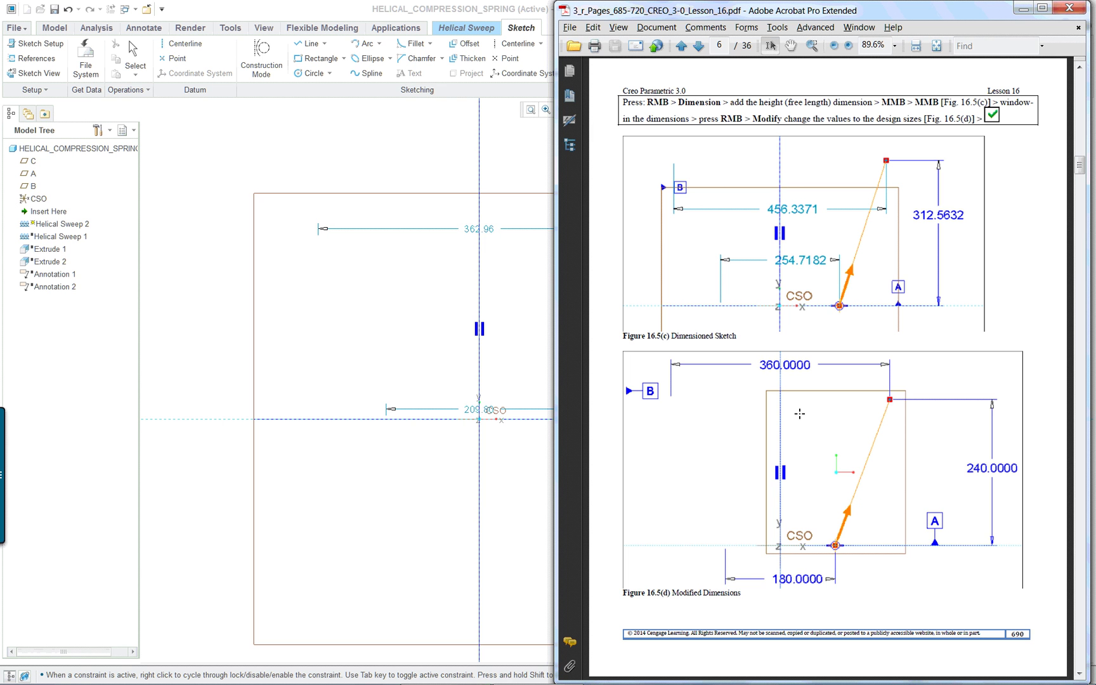
click(471, 237)
- Change the 362.96 top width dimension to 360
double_click(470, 236)
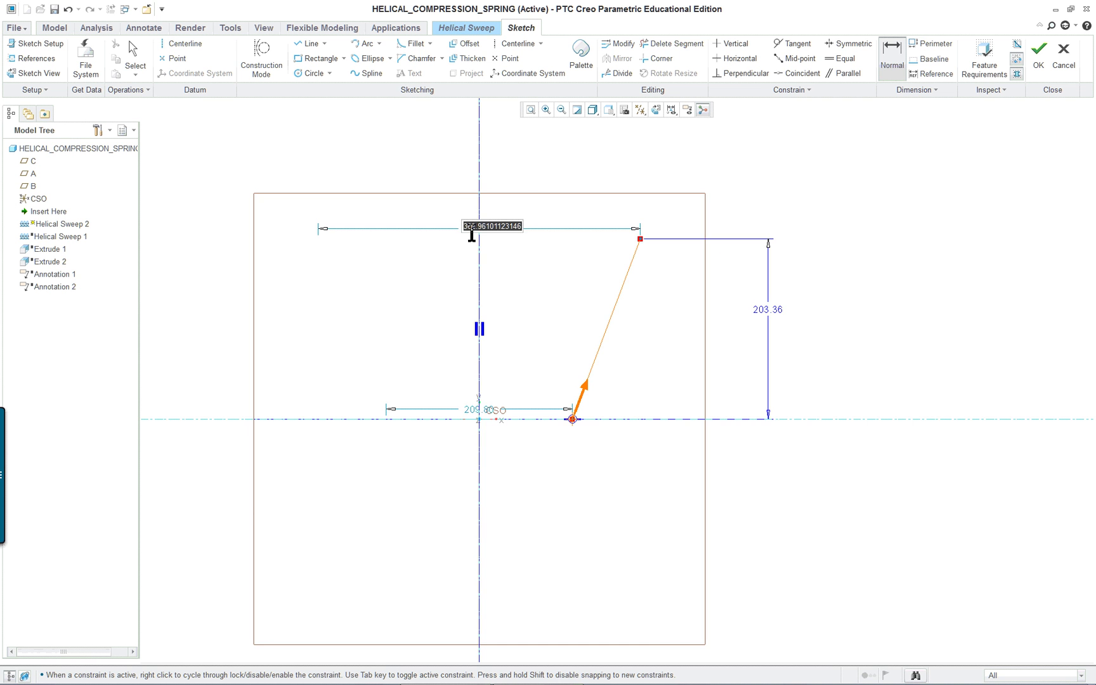
text(360)
key(Return)
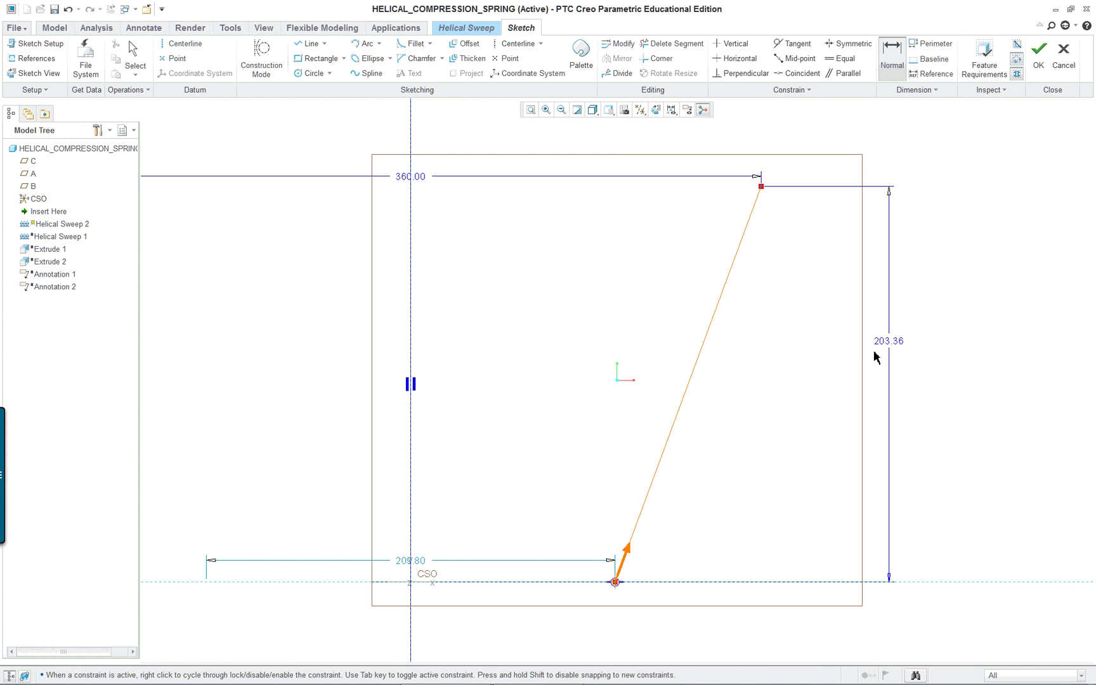
click(893, 344)
- Set the profile's vertical height dimension to 240
double_click(895, 343)
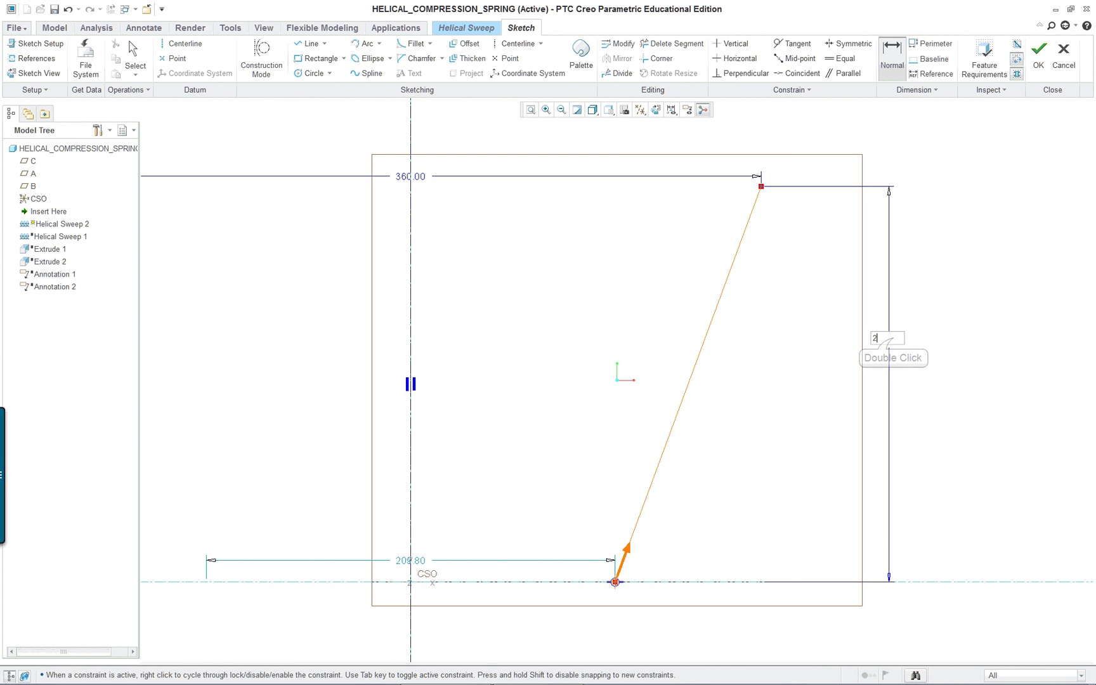
text(240)
key(Return)
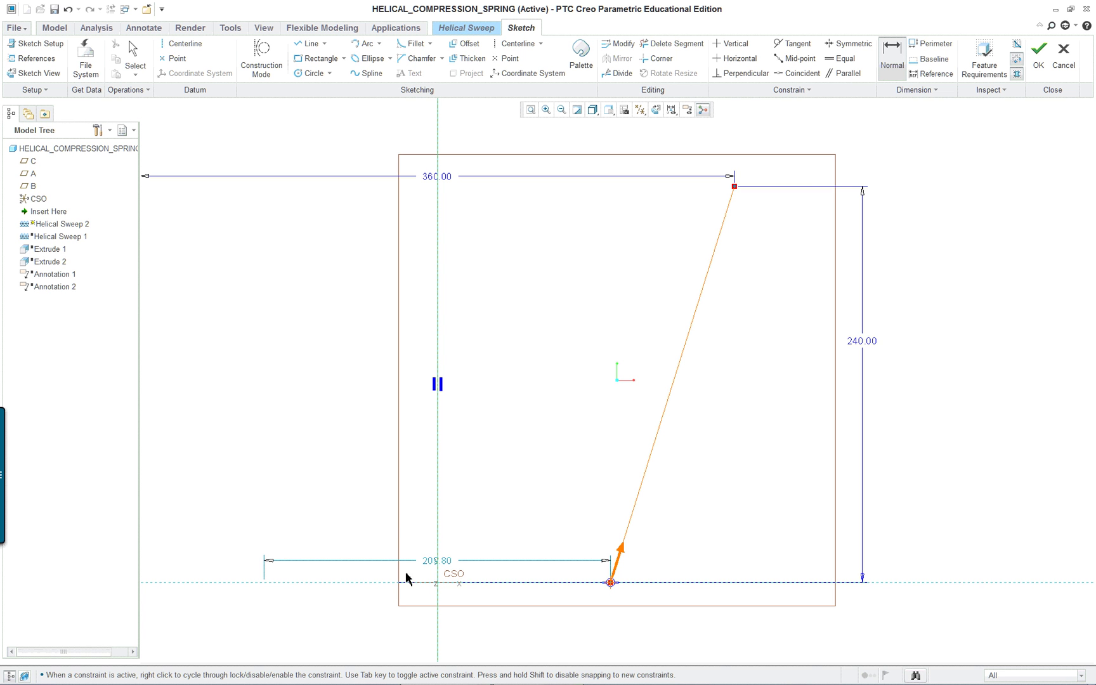
middle_click(525, 507)
scroll(536, 494, down, 3)
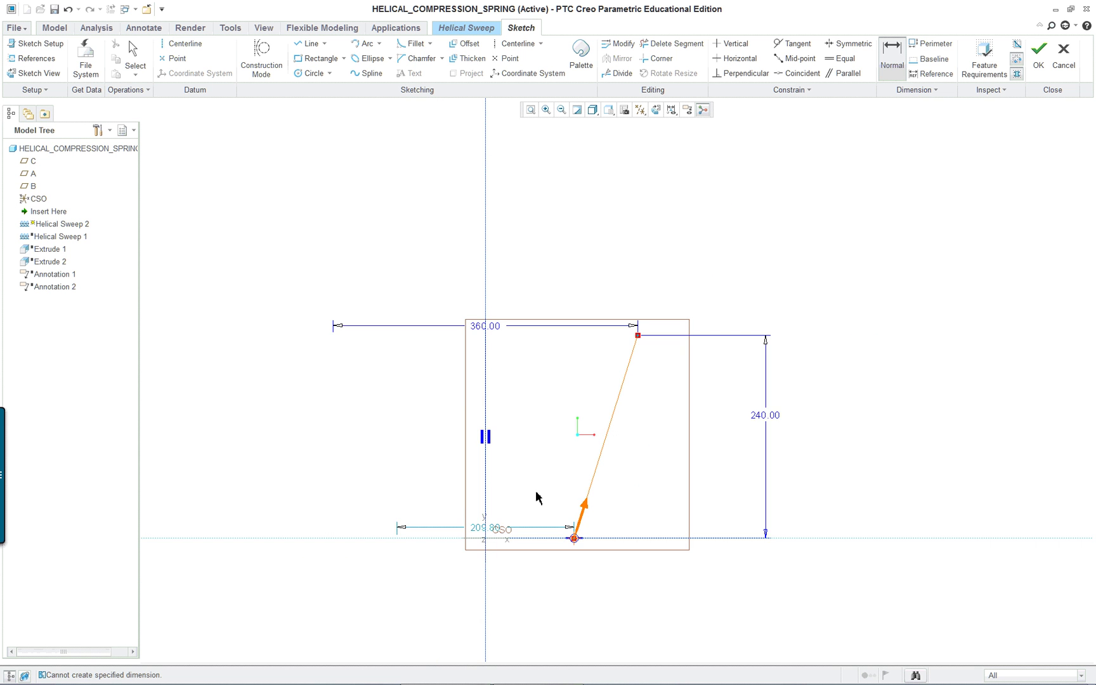
scroll(536, 494, up, 1)
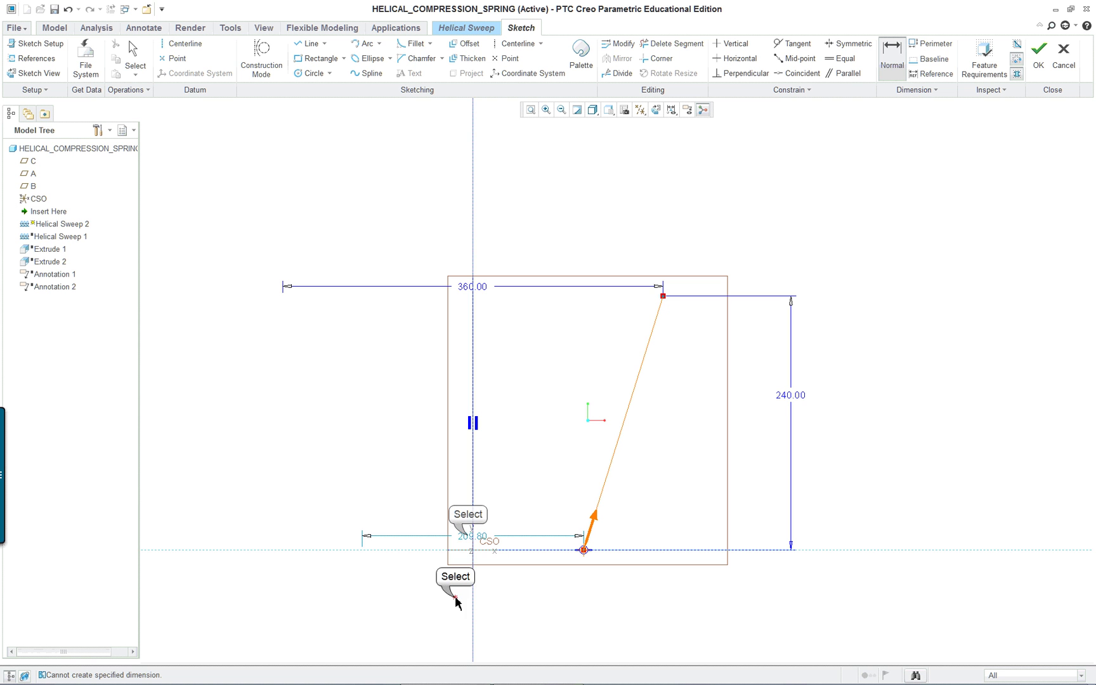
- Change the 203.80 bottom offset dimension to 180
click(469, 550)
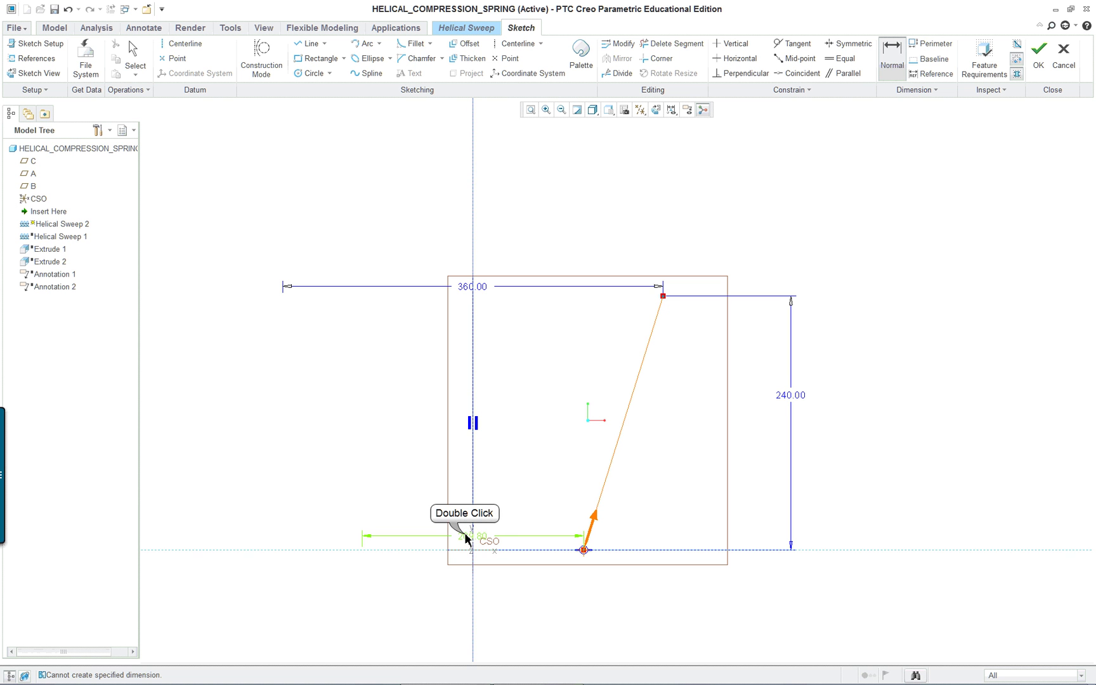
double_click(468, 549)
text(1)
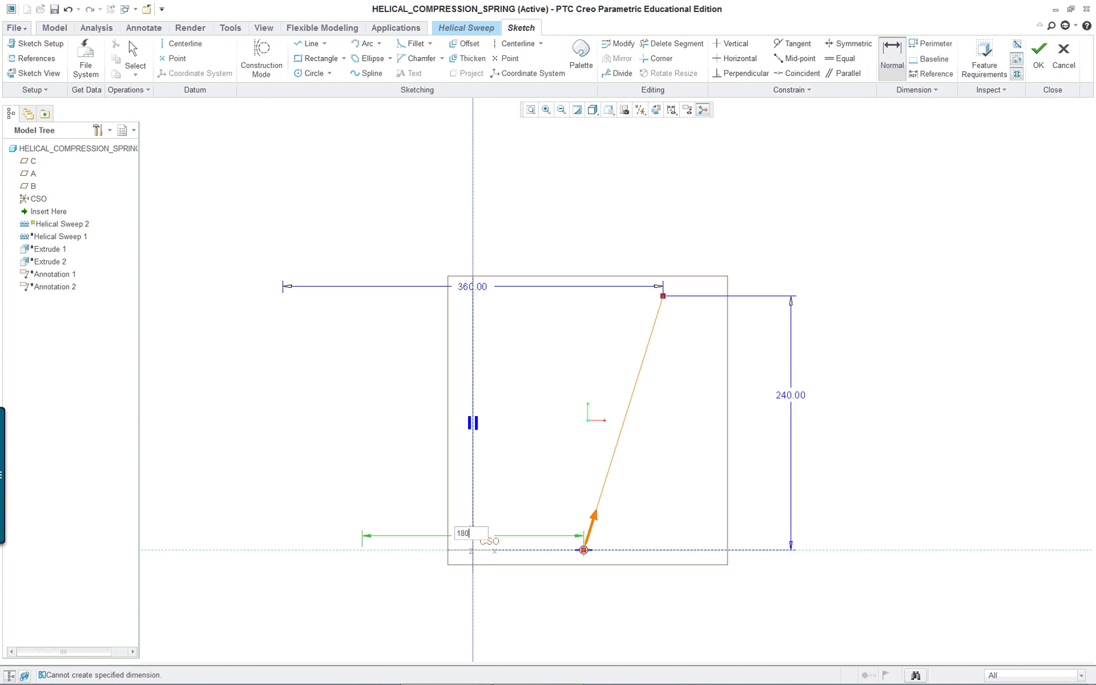
text(80)
key(Return)
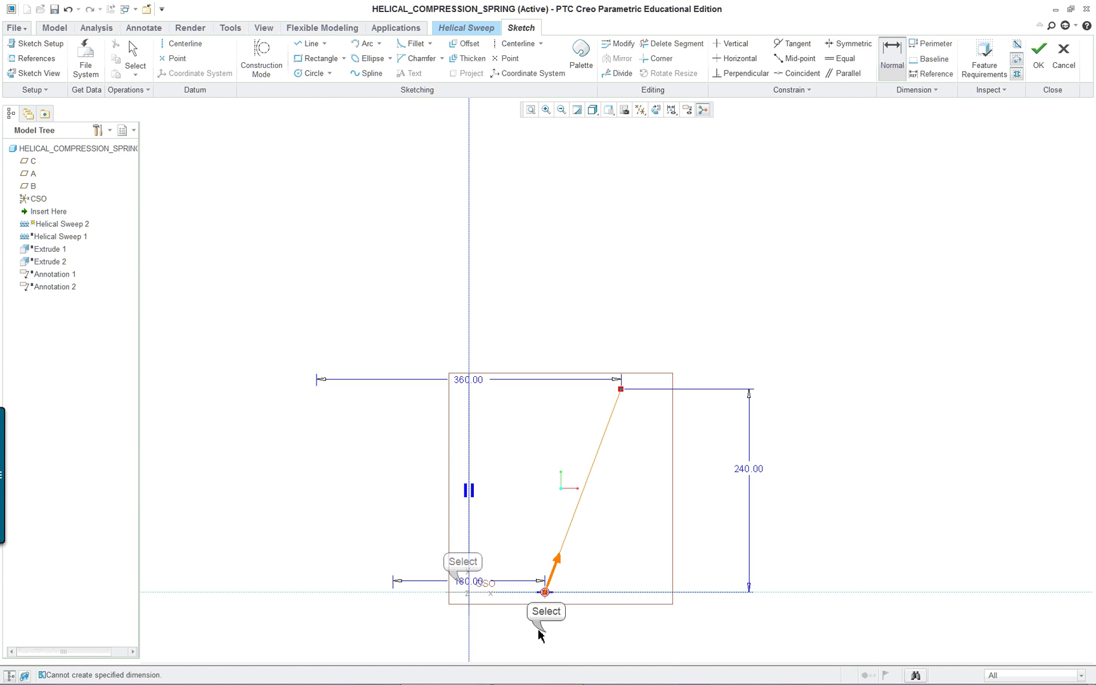
- Move the 180.00 dimension below the baseline and the 360.00 dimension higher
click(463, 585)
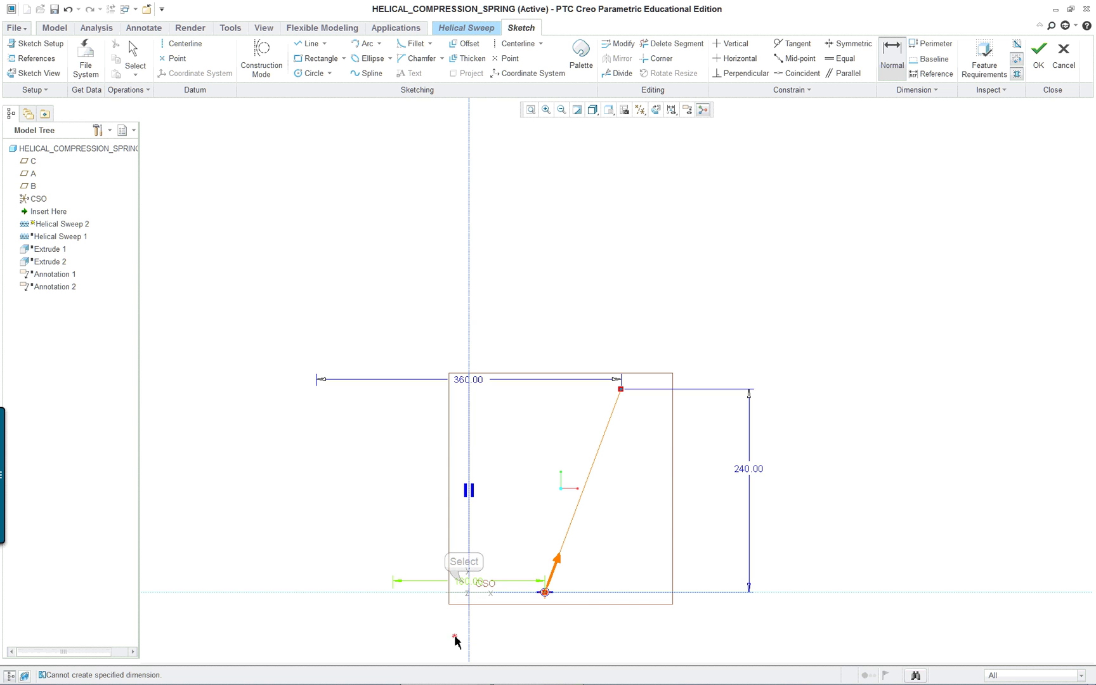
right_click(550, 638)
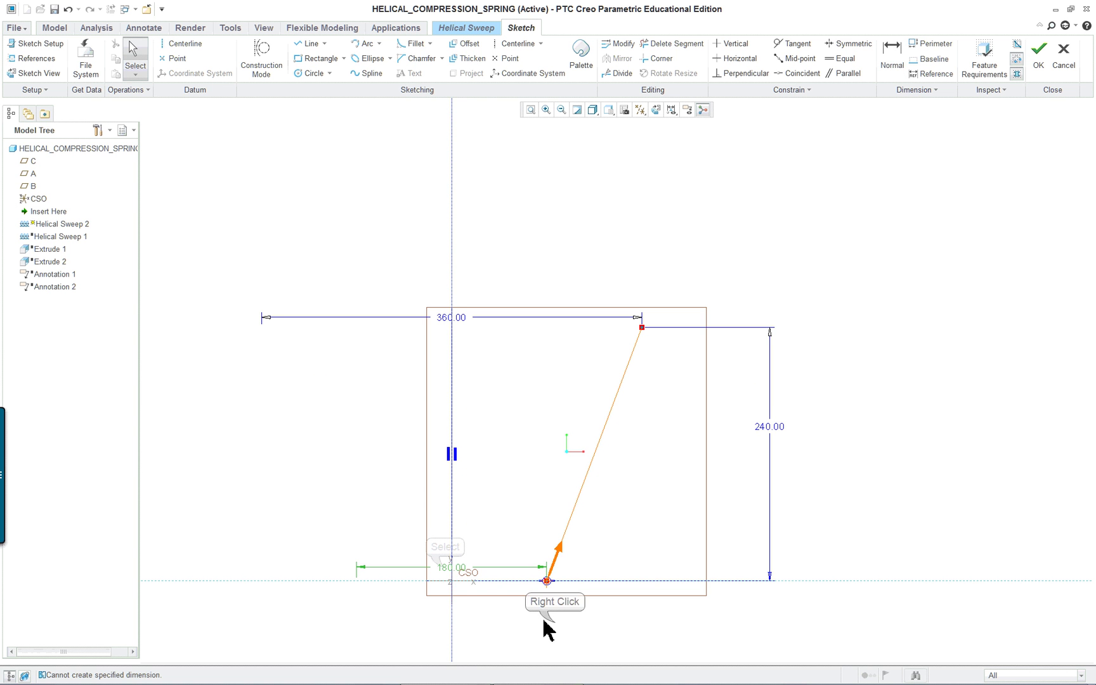
click(446, 582)
drag(446, 585, 441, 621)
scroll(521, 659, down, 3)
scroll(520, 660, up, 4)
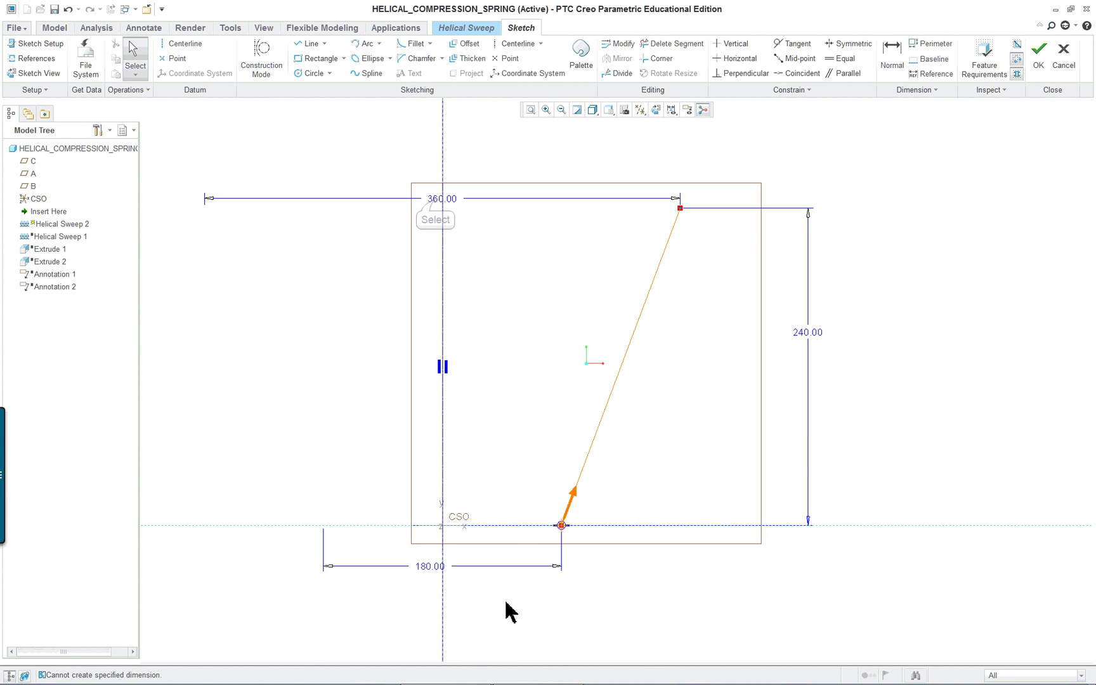
click(442, 202)
drag(436, 203, 442, 145)
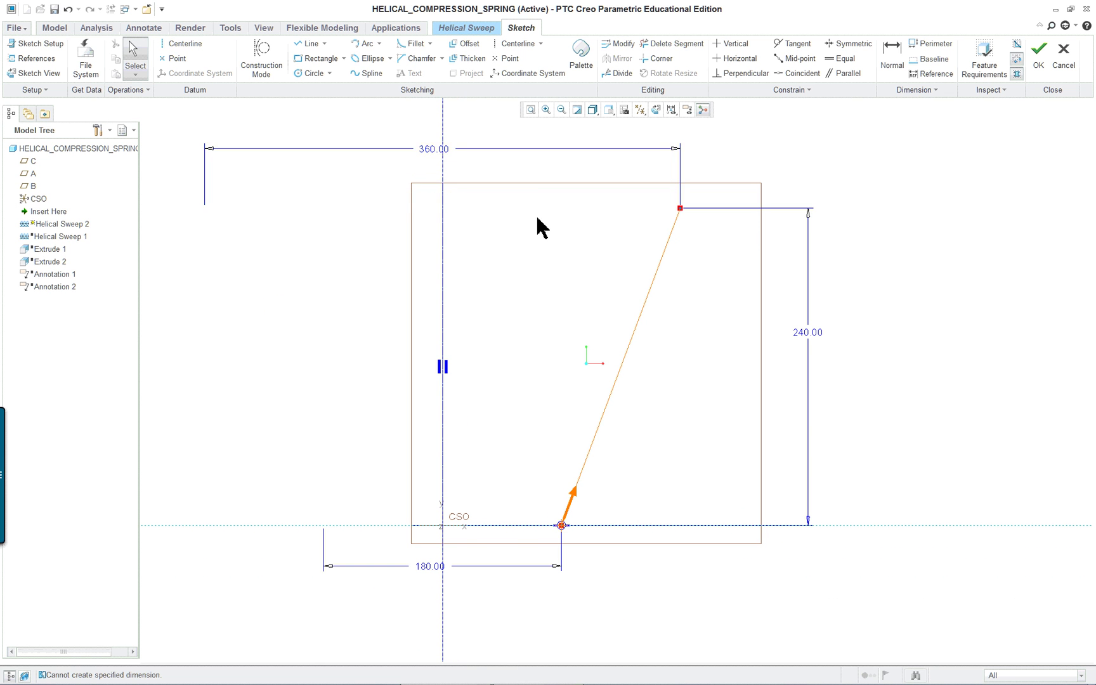
scroll(612, 282, down, 1)
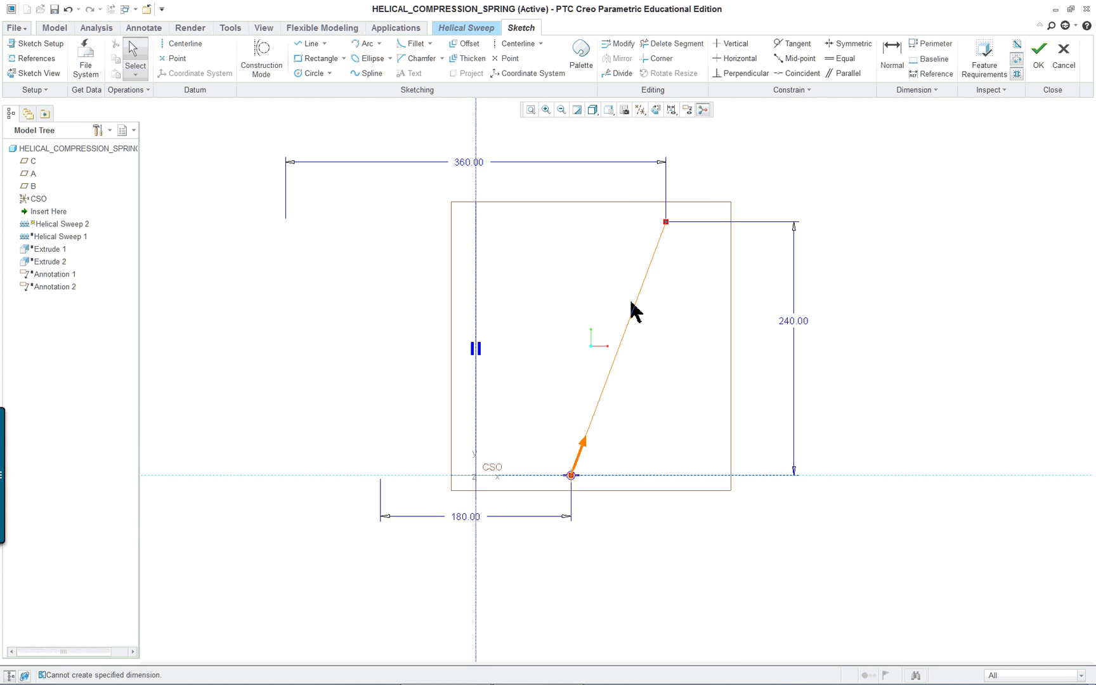
- Return the sketch to the Default Orientation from the saved orientations
click(608, 110)
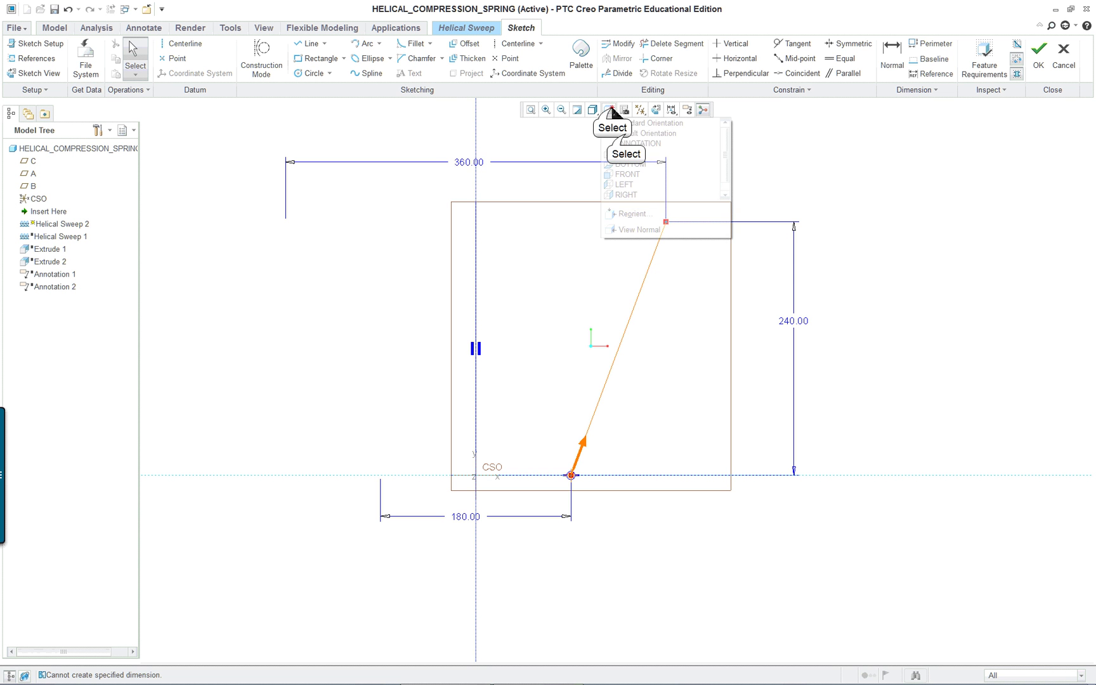
click(627, 133)
right_click(801, 156)
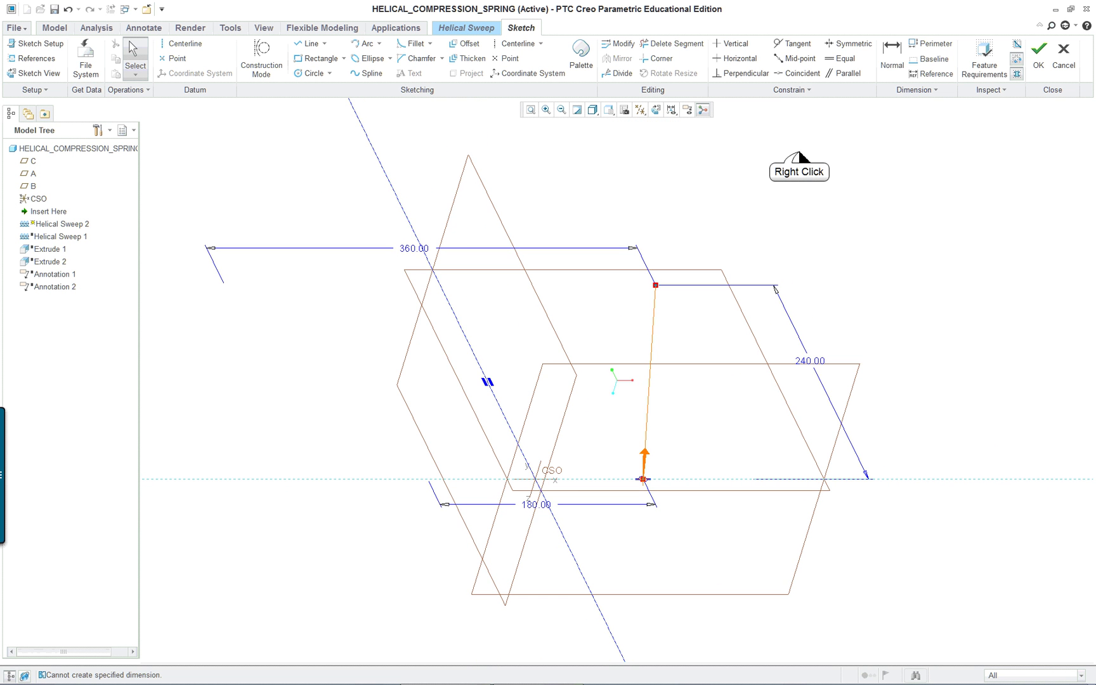
- Accept the helix profile at pitch 24.00 and begin the sweep cross-section sketch
click(830, 336)
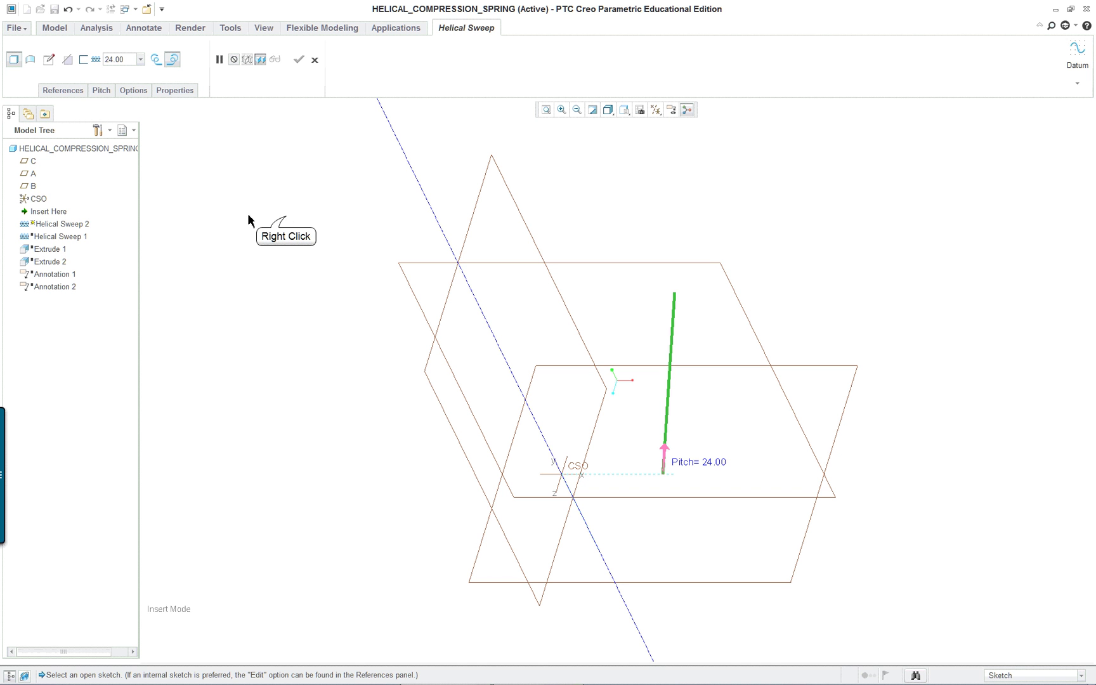
right_click(287, 220)
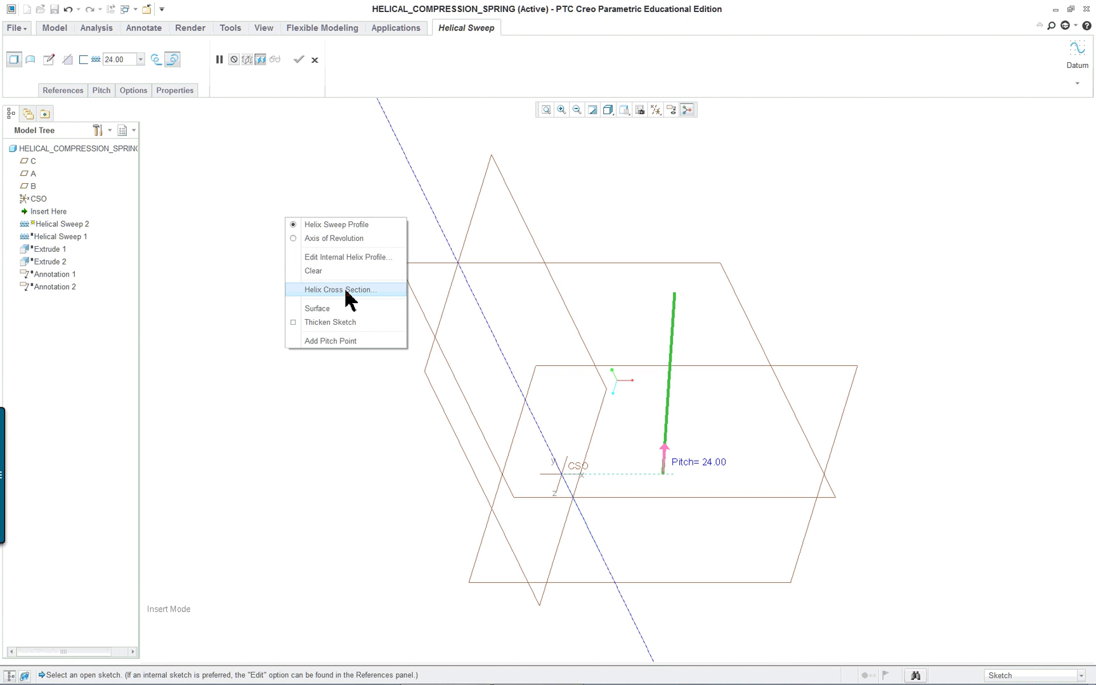
click(222, 145)
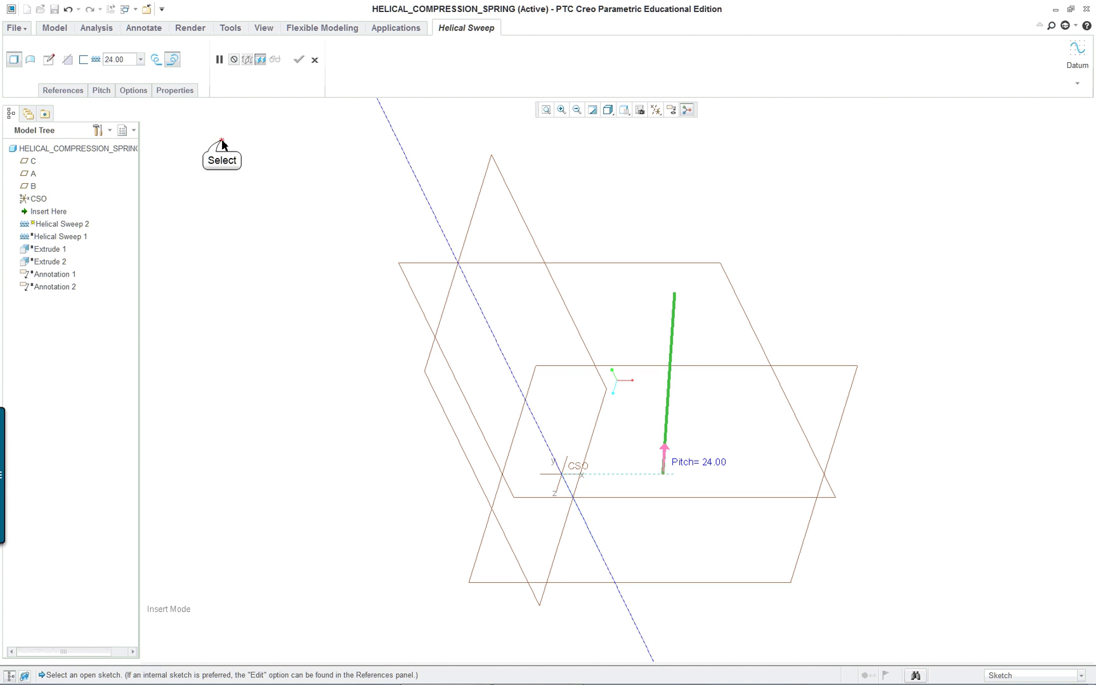
click(49, 60)
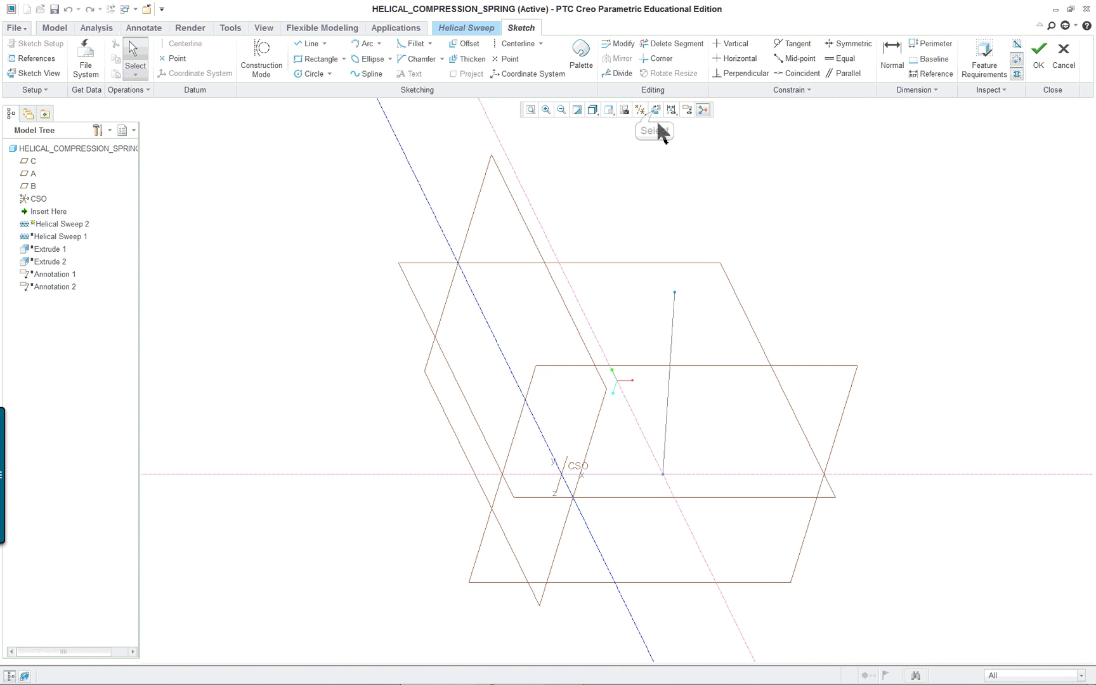
- Draw a circle centred on the profile line's start point as the wire section
click(655, 111)
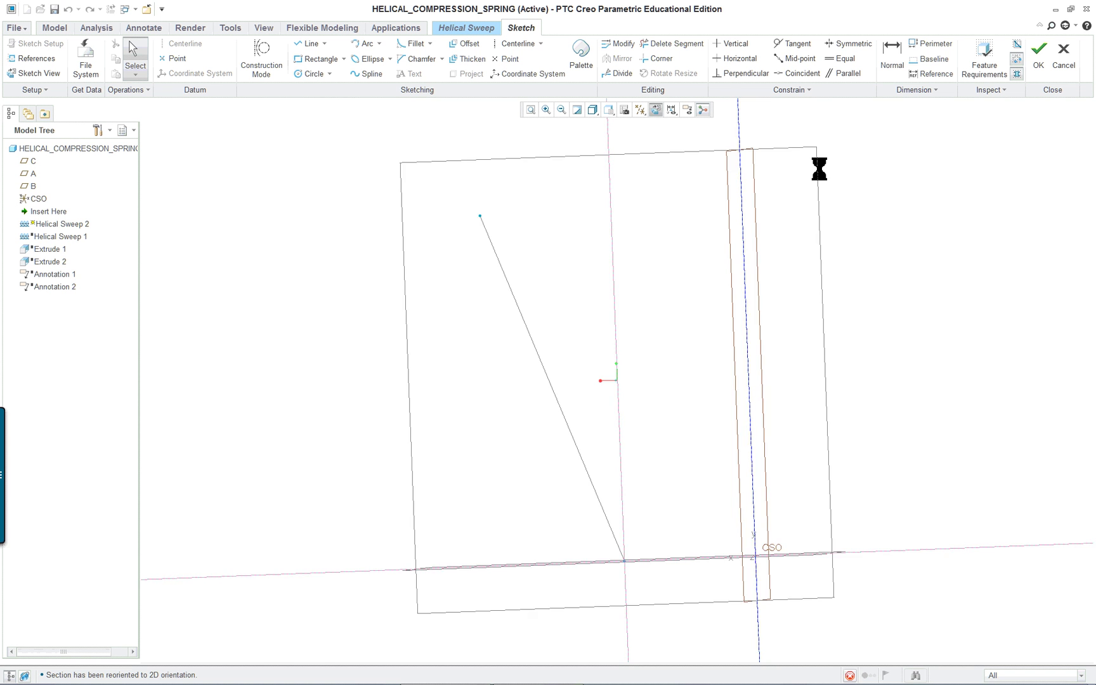
scroll(818, 612, down, 4)
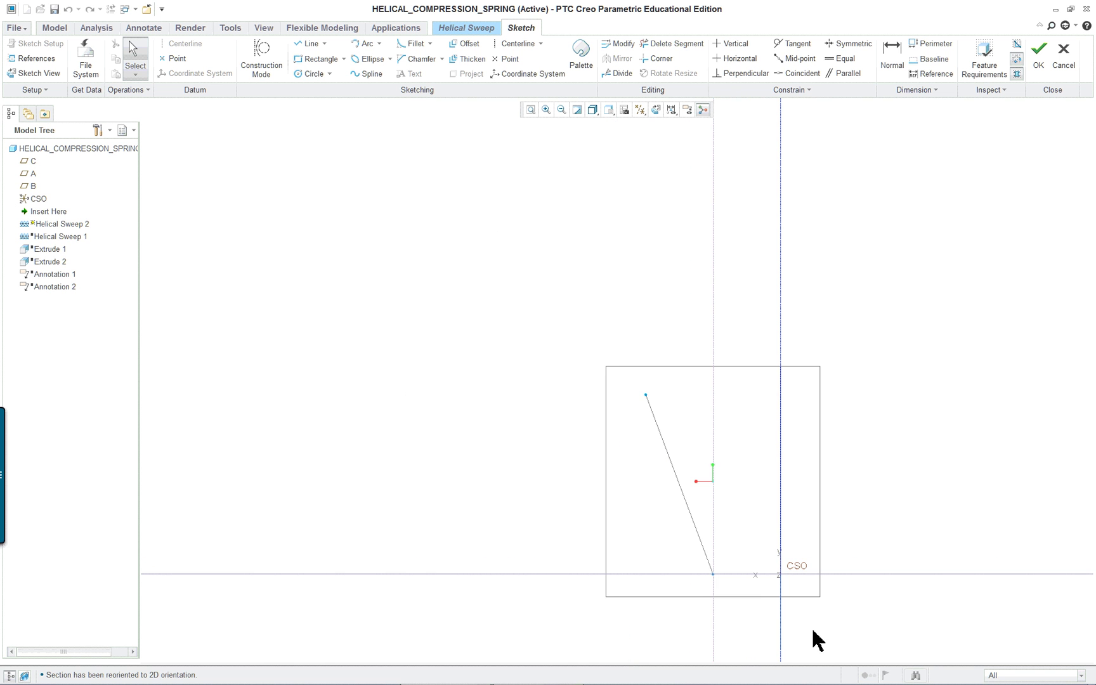
mouse_move(815, 636)
middle_down()
mouse_move(783, 656)
mouse_move(828, 651)
mouse_move(725, 512)
mouse_move(682, 479)
mouse_move(656, 476)
middle_up()
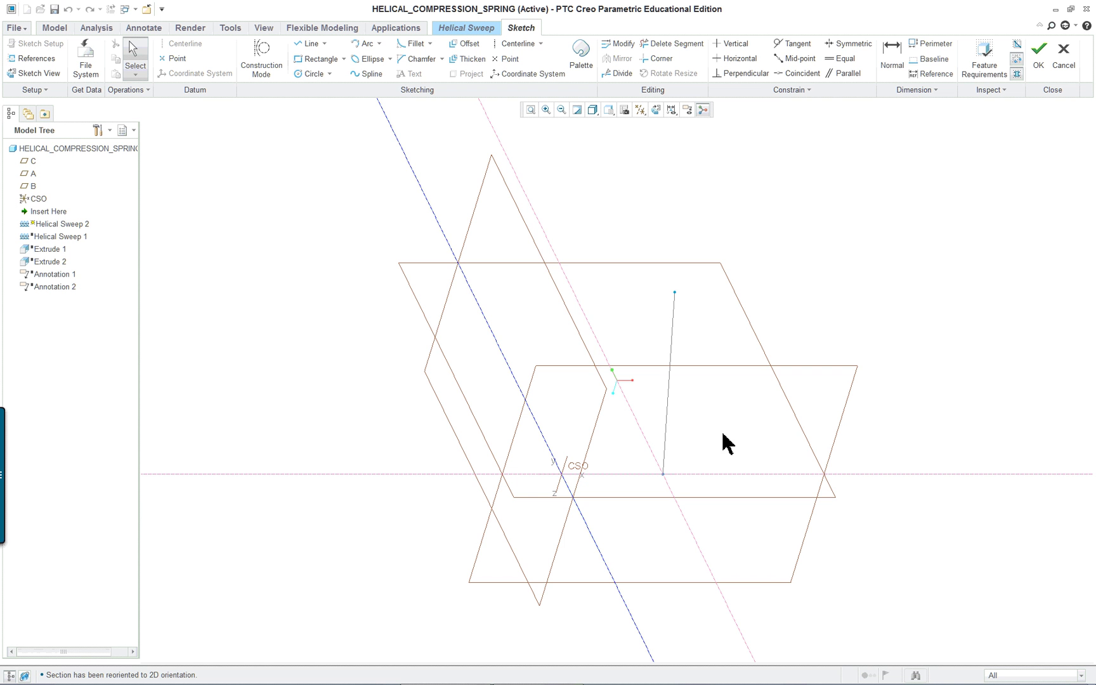
right_click(902, 366)
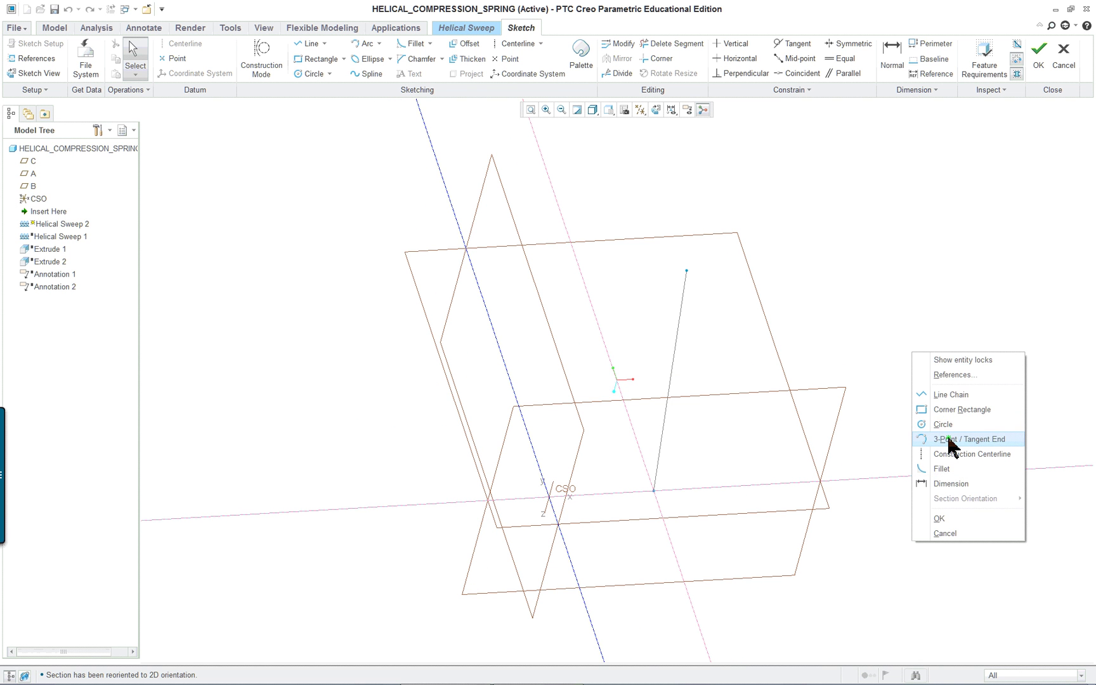
click(939, 424)
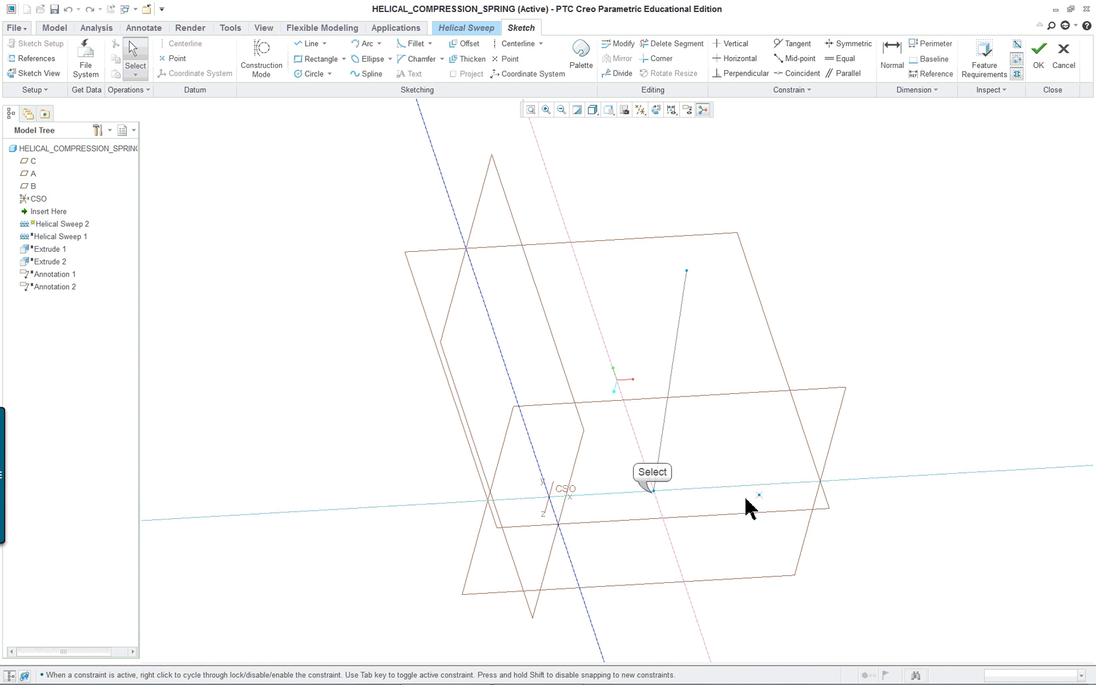
click(654, 492)
click(679, 514)
middle_drag(666, 558, 766, 471)
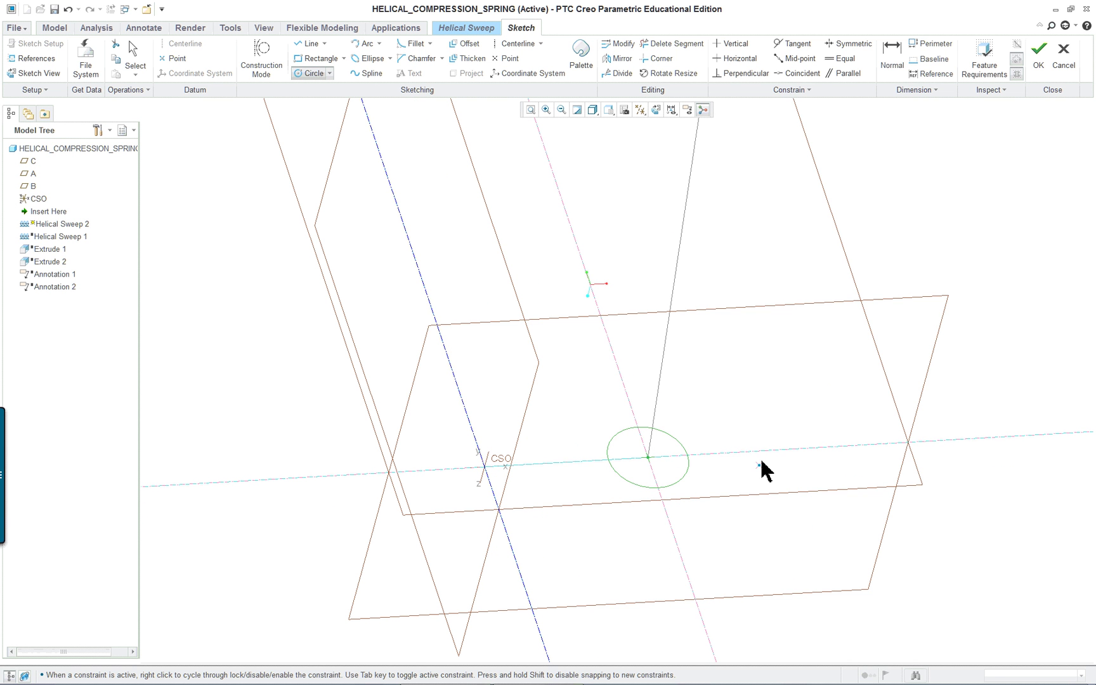
middle_click(770, 413)
- Bring the tutorial PDF forward and scroll to lesson page 7
key(alt+Tab)
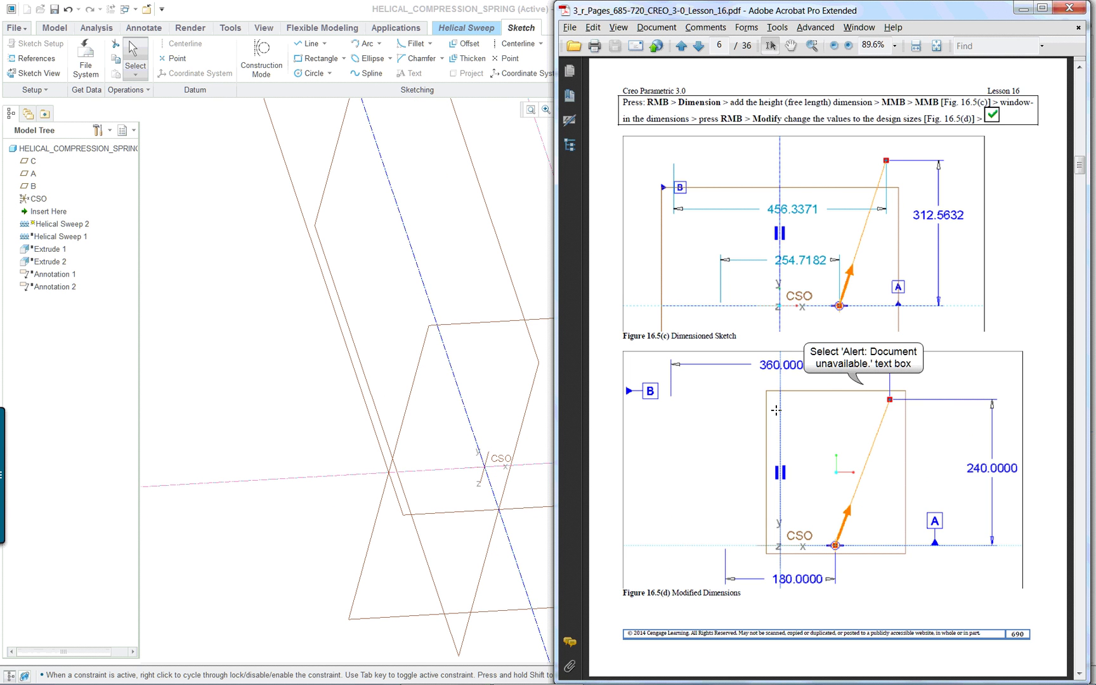
click(864, 385)
scroll(864, 386, down, 3)
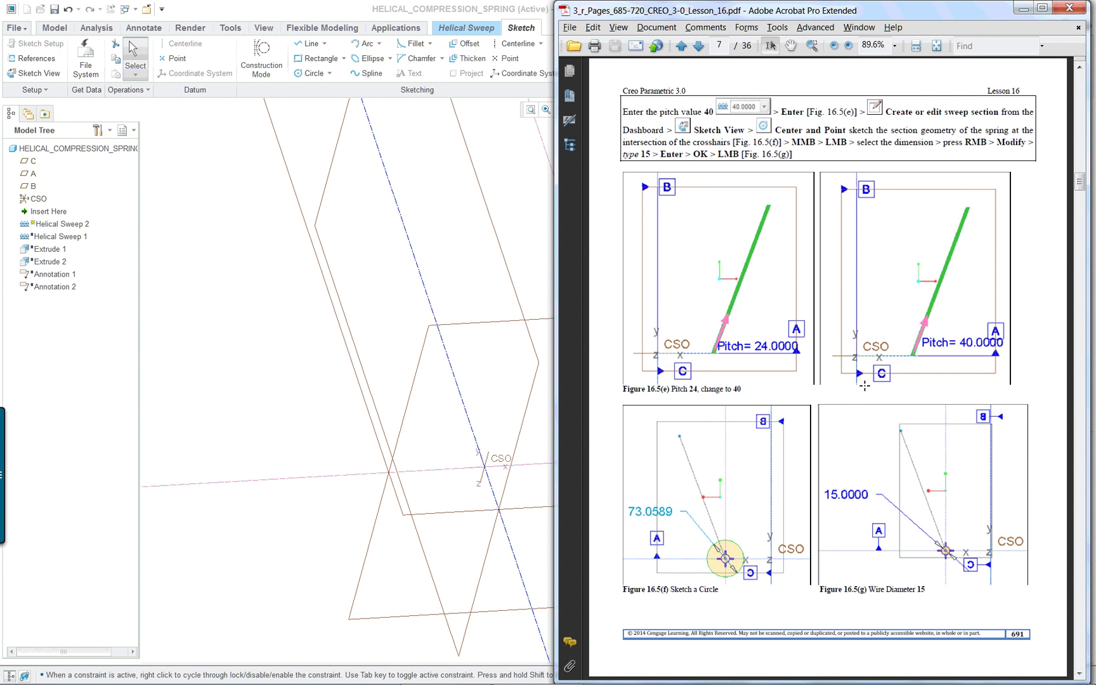
- Back in Creo, set the cross-section circle's diameter to 15
key(alt+Tab)
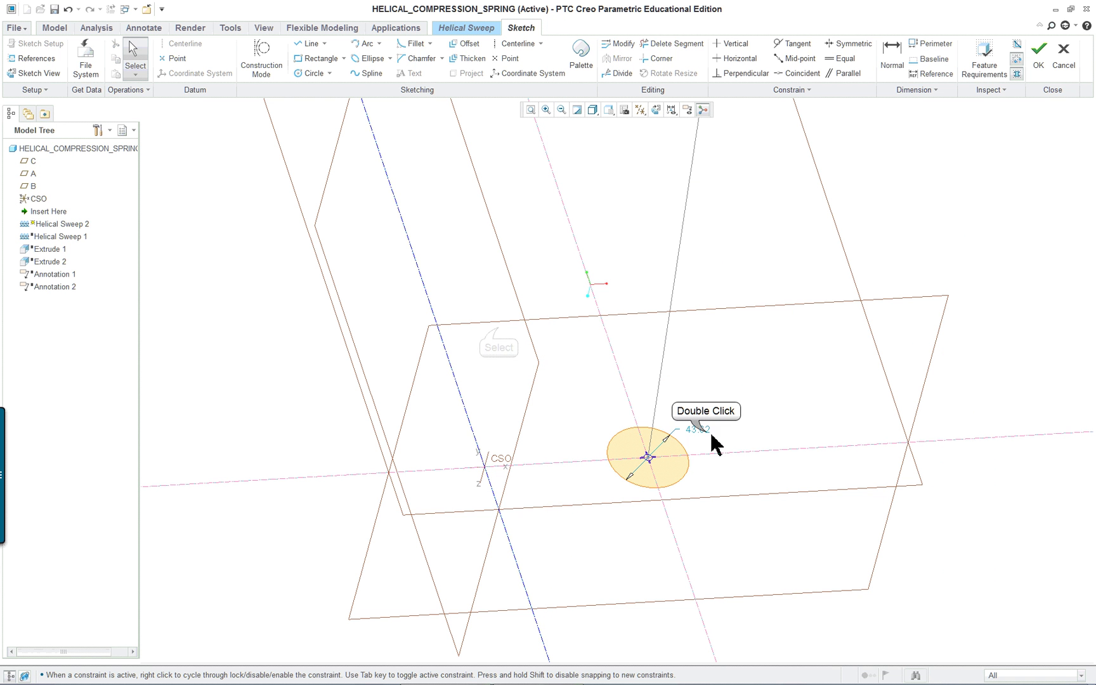
double_click(708, 431)
text(1)
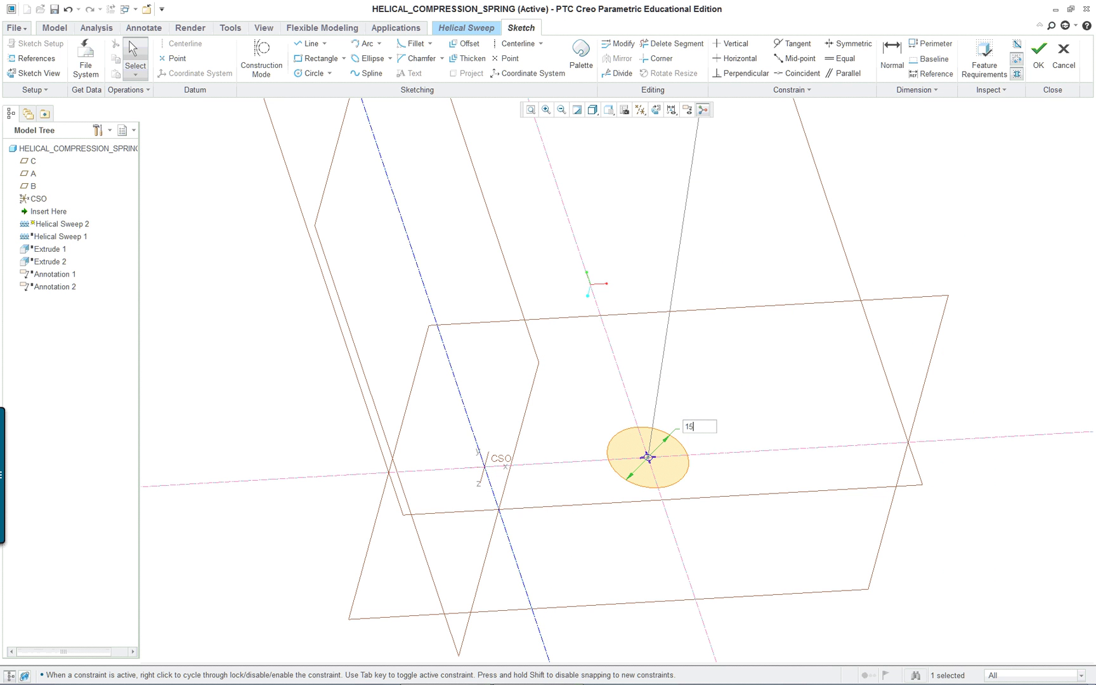
text(5)
key(Return)
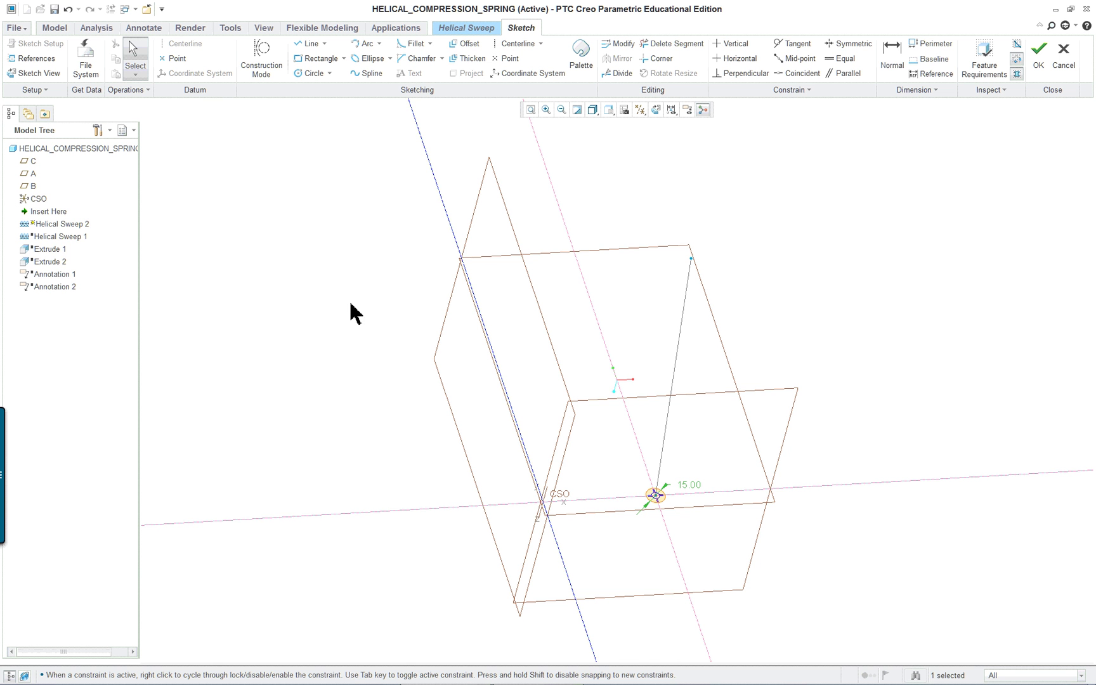
- Open the File menu, close it unused, and zoom the view on the sketch
mouse_move(608, 403)
middle_down()
mouse_move(588, 320)
mouse_move(573, 333)
mouse_move(589, 391)
mouse_move(583, 399)
mouse_move(559, 387)
middle_up()
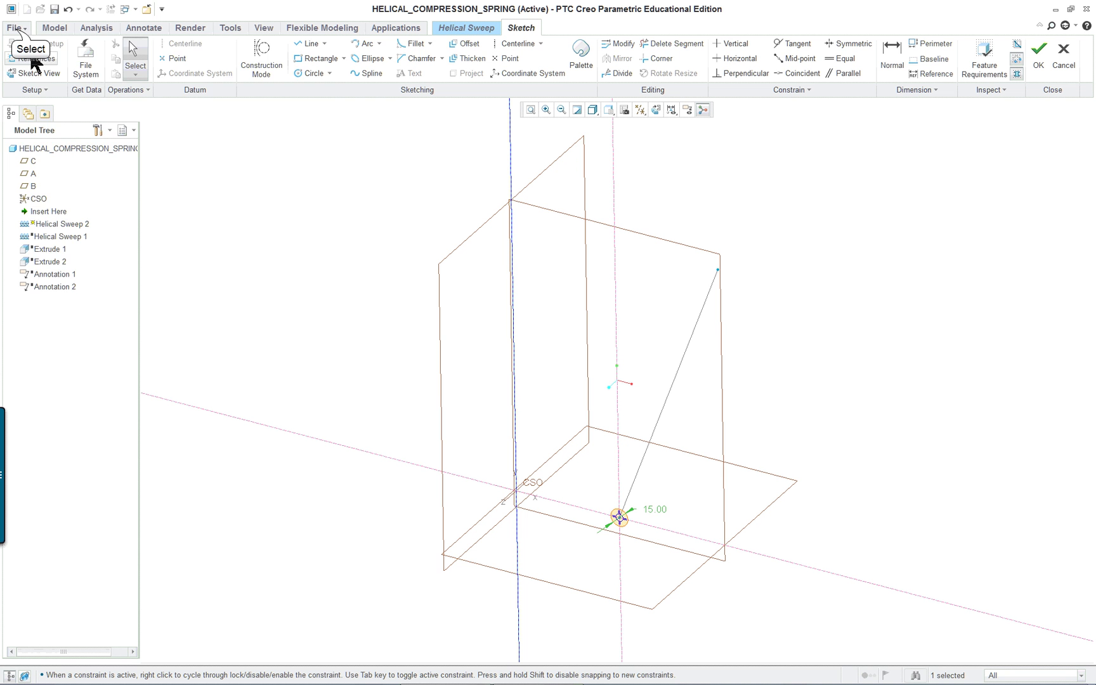
click(15, 28)
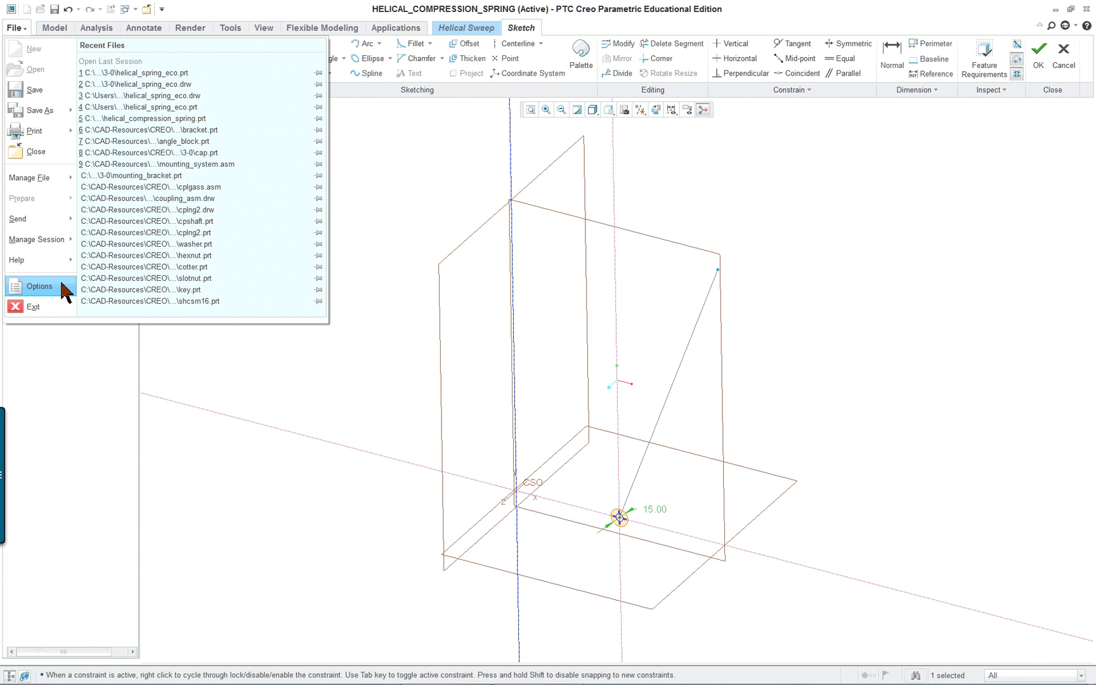
mouse_move(44, 248)
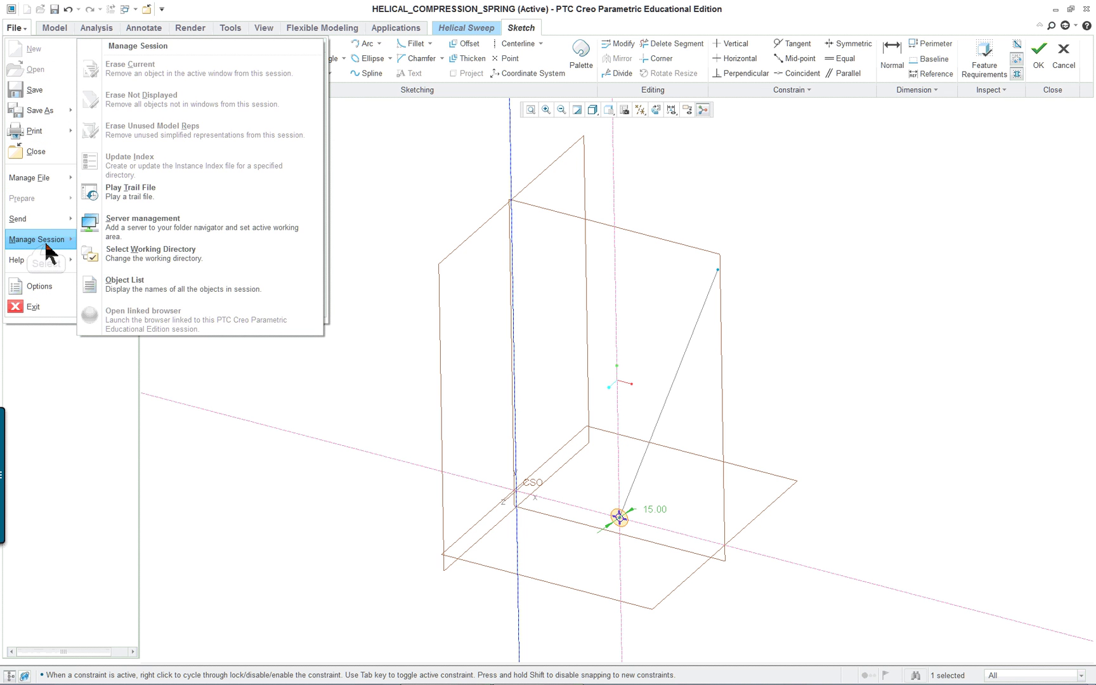
click(367, 226)
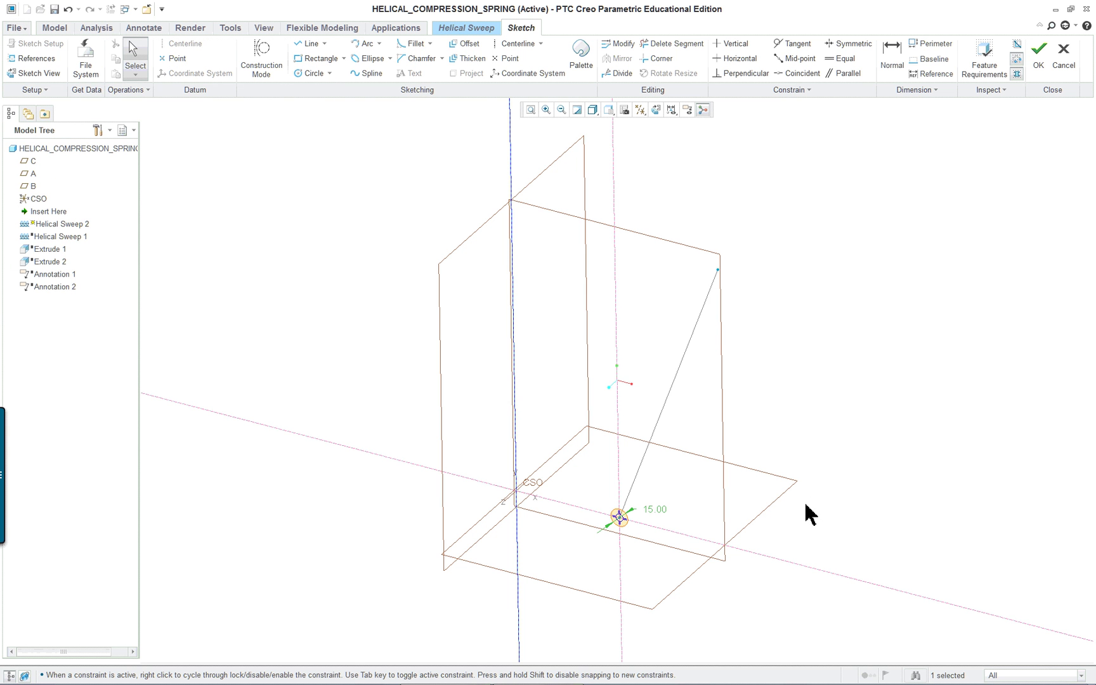
scroll(814, 458, up, 2)
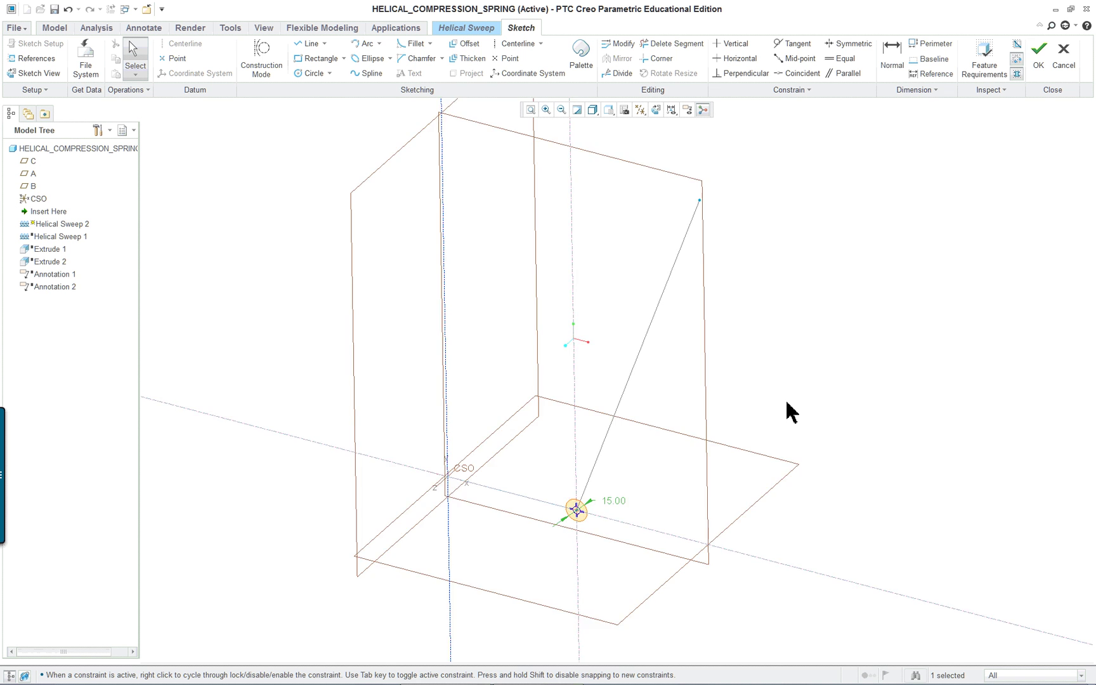
scroll(790, 412, down, 2)
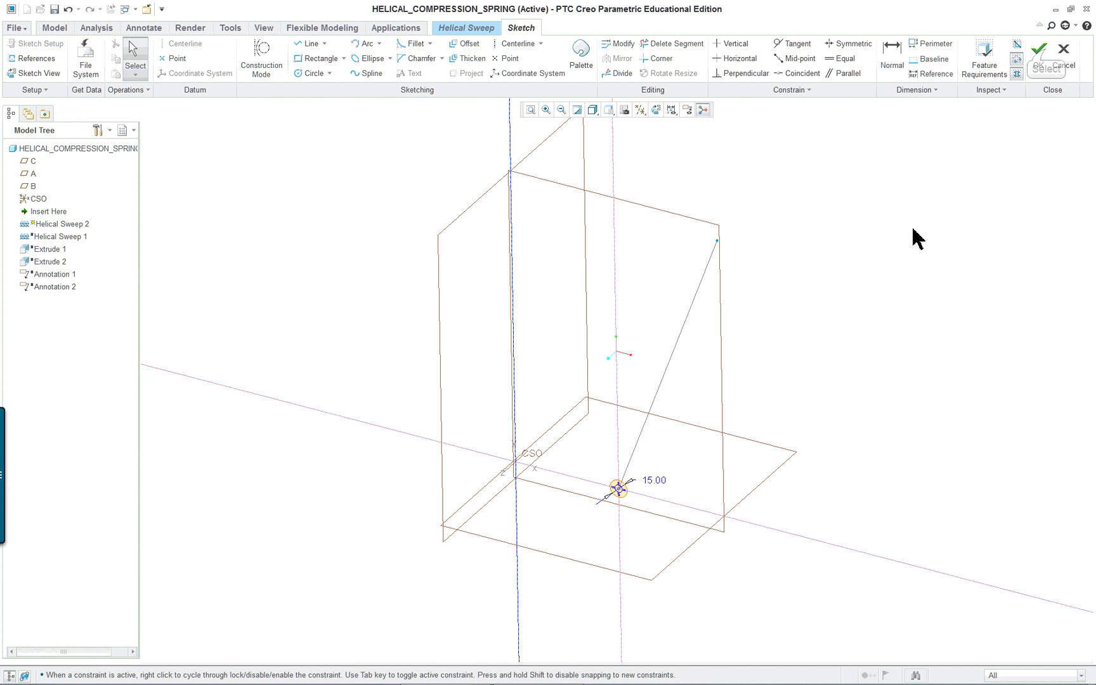
- Accept the 15 mm section, complete the helical sweep, and orbit the finished conical spring
click(1041, 57)
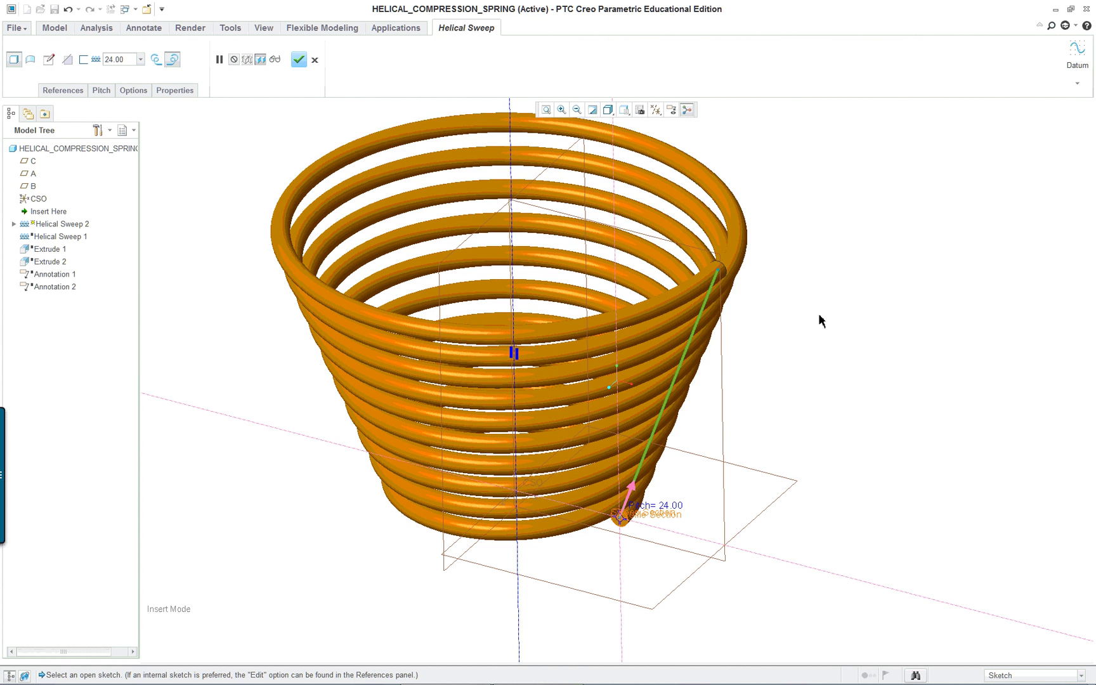
middle_drag(817, 379, 851, 361)
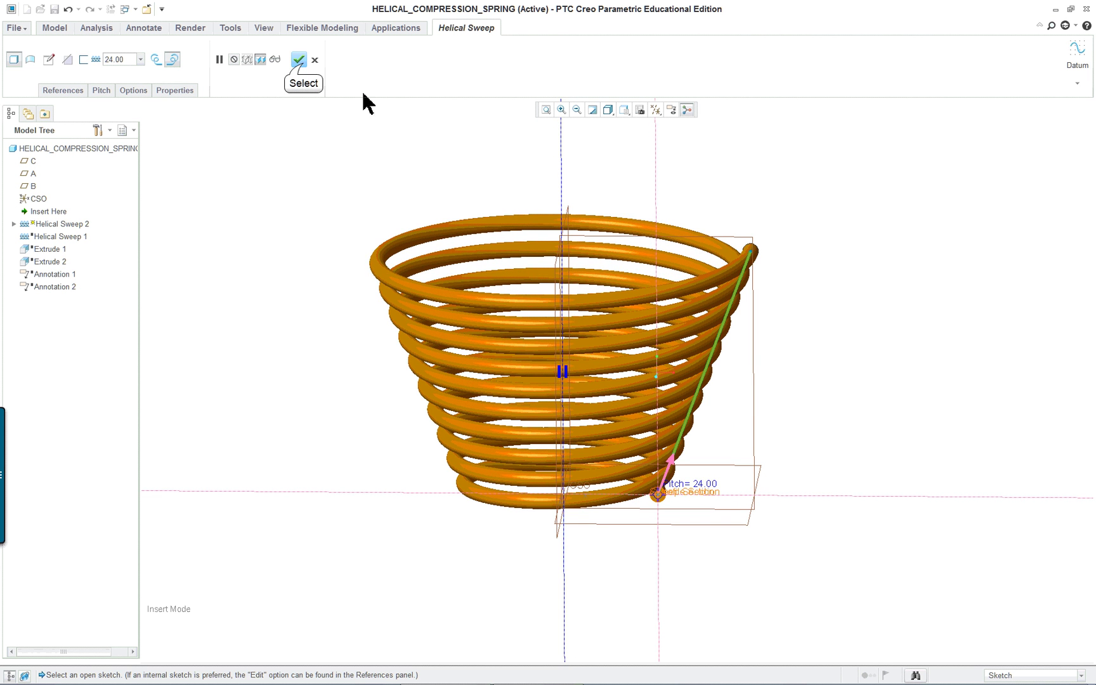
click(299, 59)
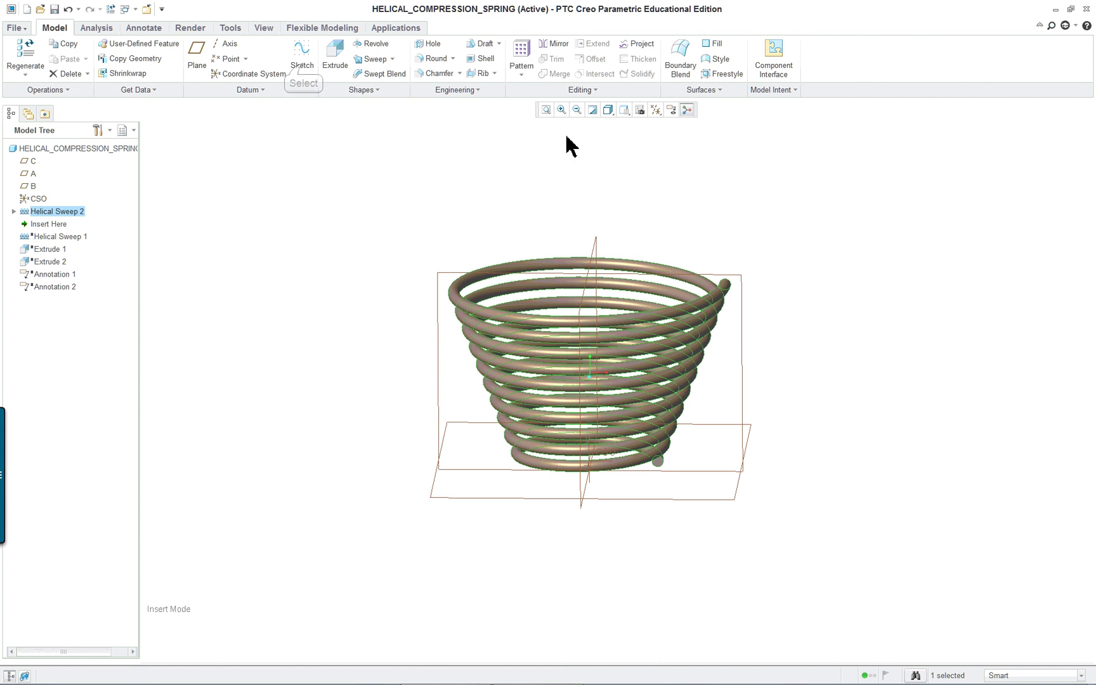
click(625, 111)
click(626, 111)
middle_drag(730, 190, 879, 400)
- Scroll the lesson PDF from page 7 to page 9, showing Figures 16.6(a) and 16.6(b)
key(alt+Tab)
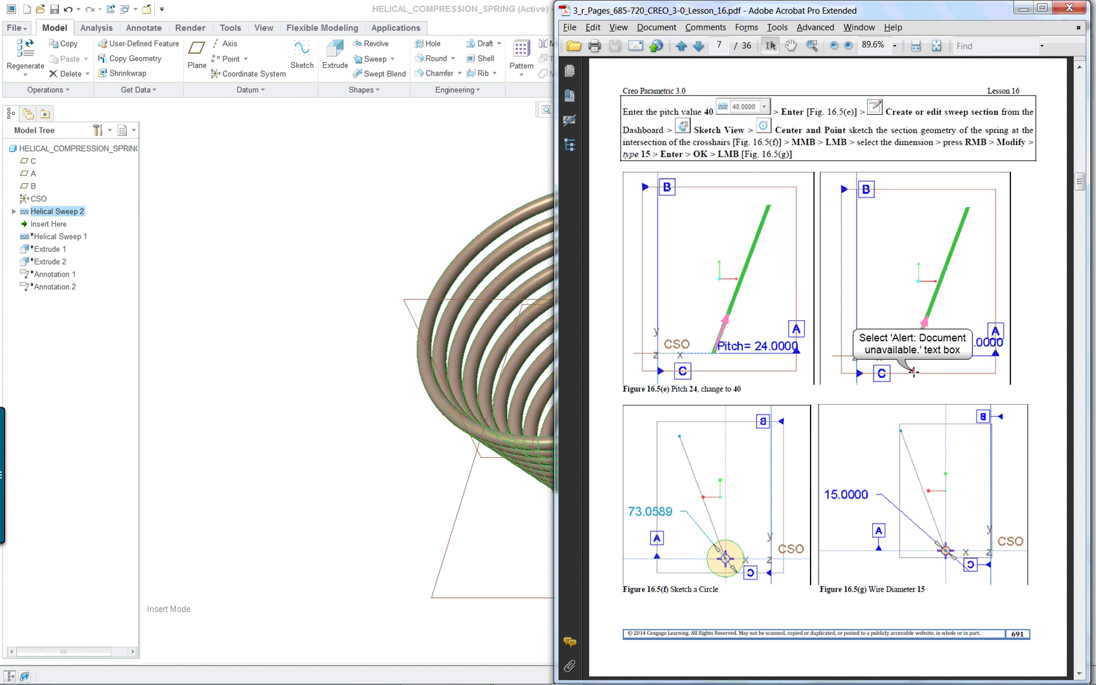
click(914, 373)
scroll(913, 372, down, 1)
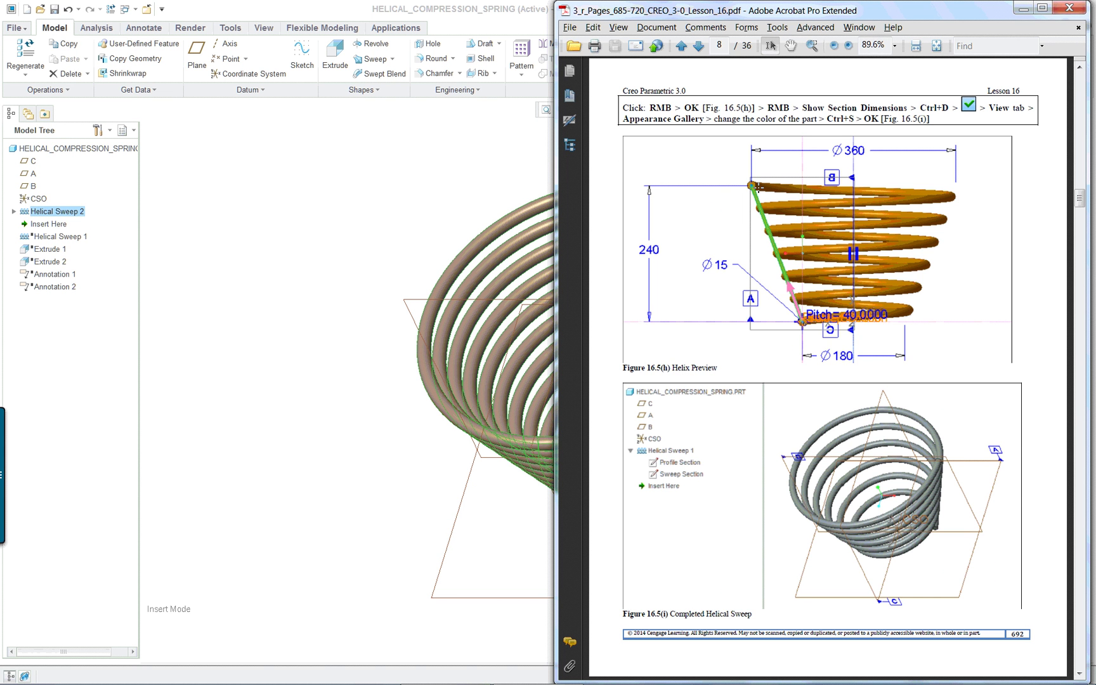
scroll(831, 328, down, 1)
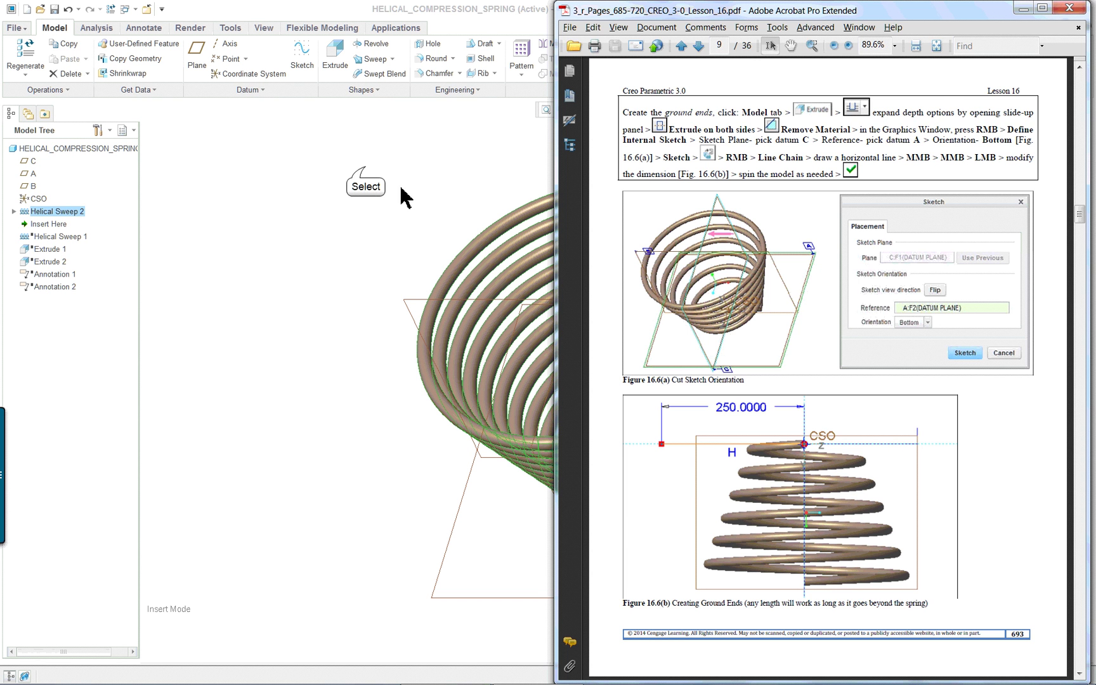
- Start a new extrude sketched on datum plane C, with annotation notes and datum tags displayed
click(365, 165)
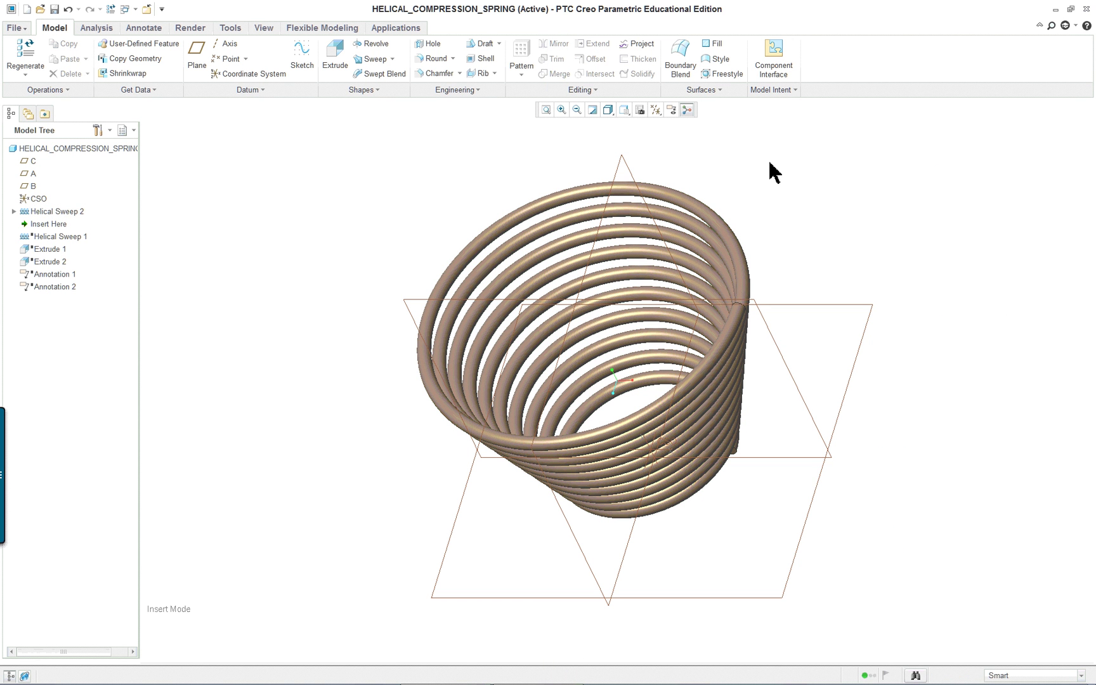
click(335, 56)
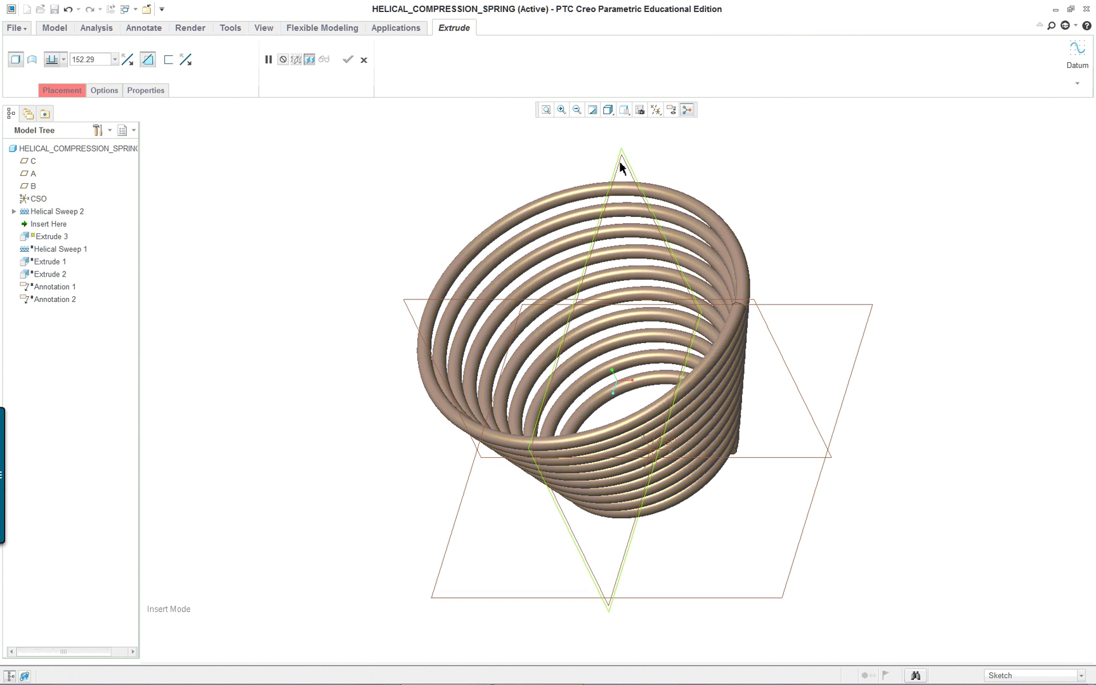
click(672, 110)
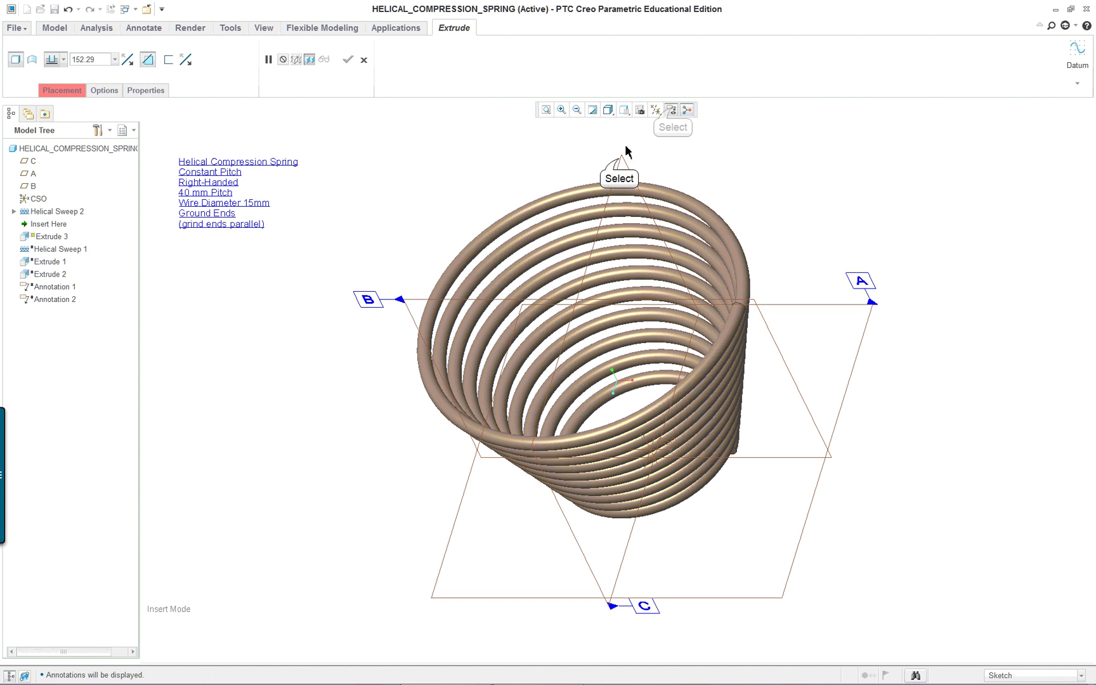
click(620, 160)
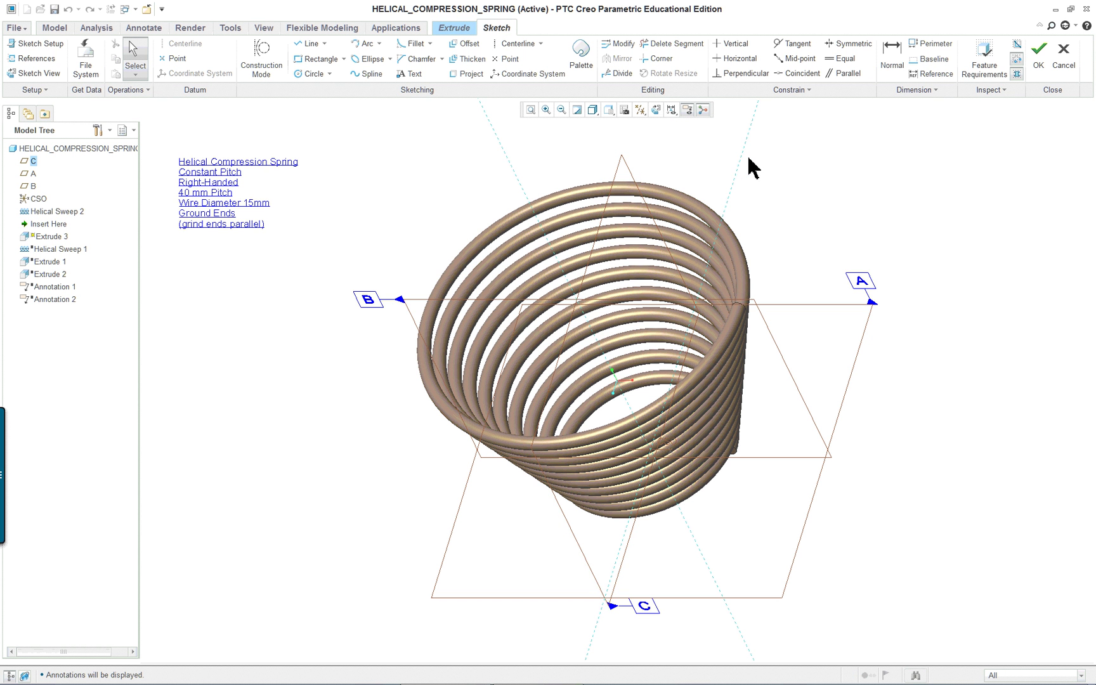
- In the flat sketch view, draw a vertical line from the CSO up past the spring's top
click(671, 111)
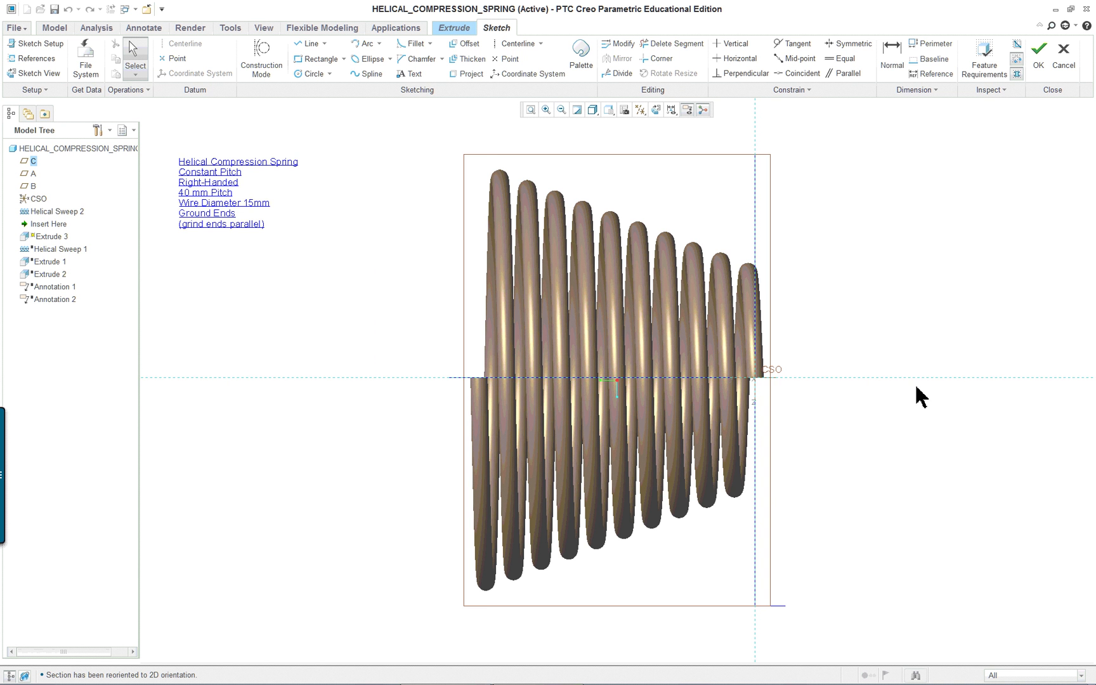
scroll(916, 387, up, 1)
right_click(727, 392)
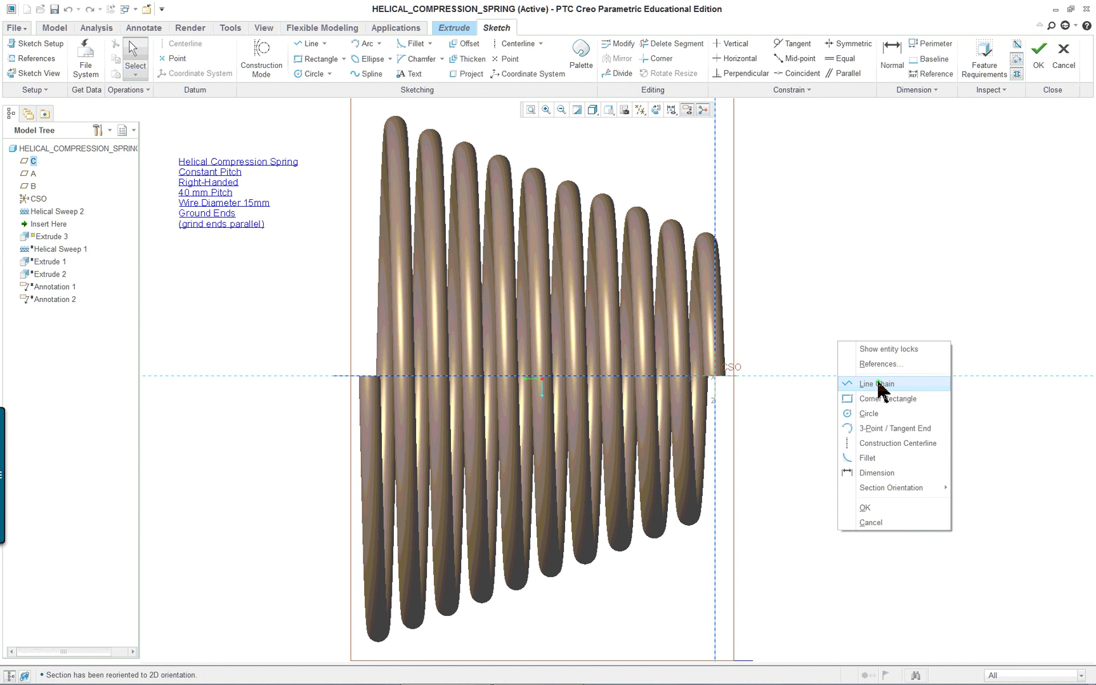
click(877, 382)
click(715, 376)
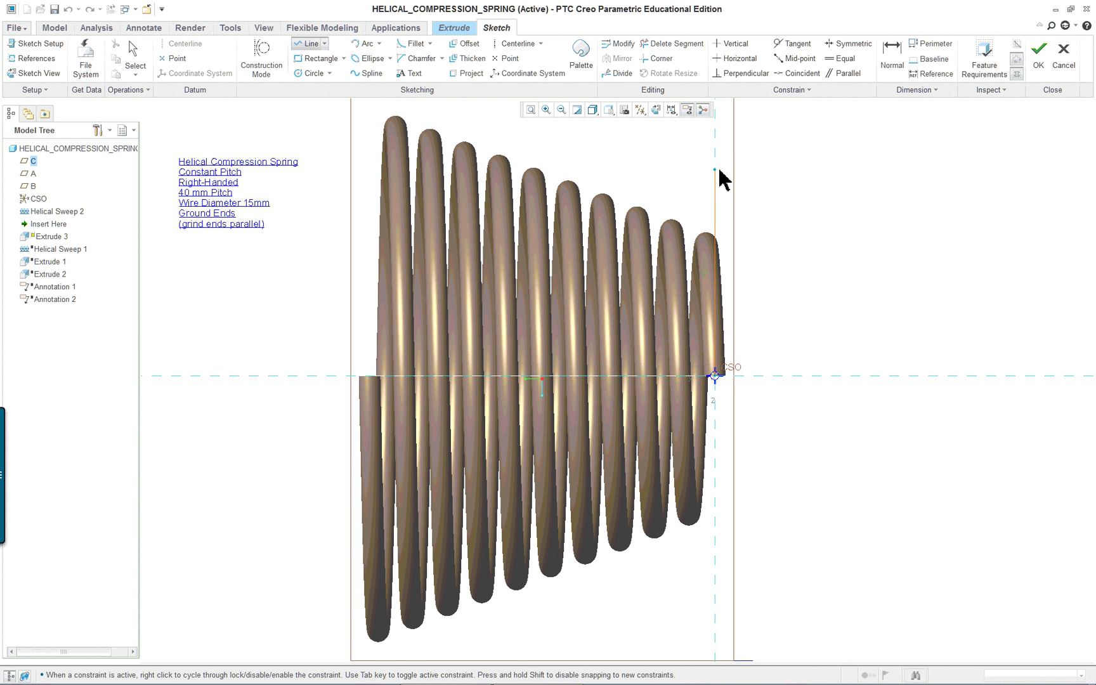
scroll(722, 173, down, 3)
scroll(718, 154, down, 2)
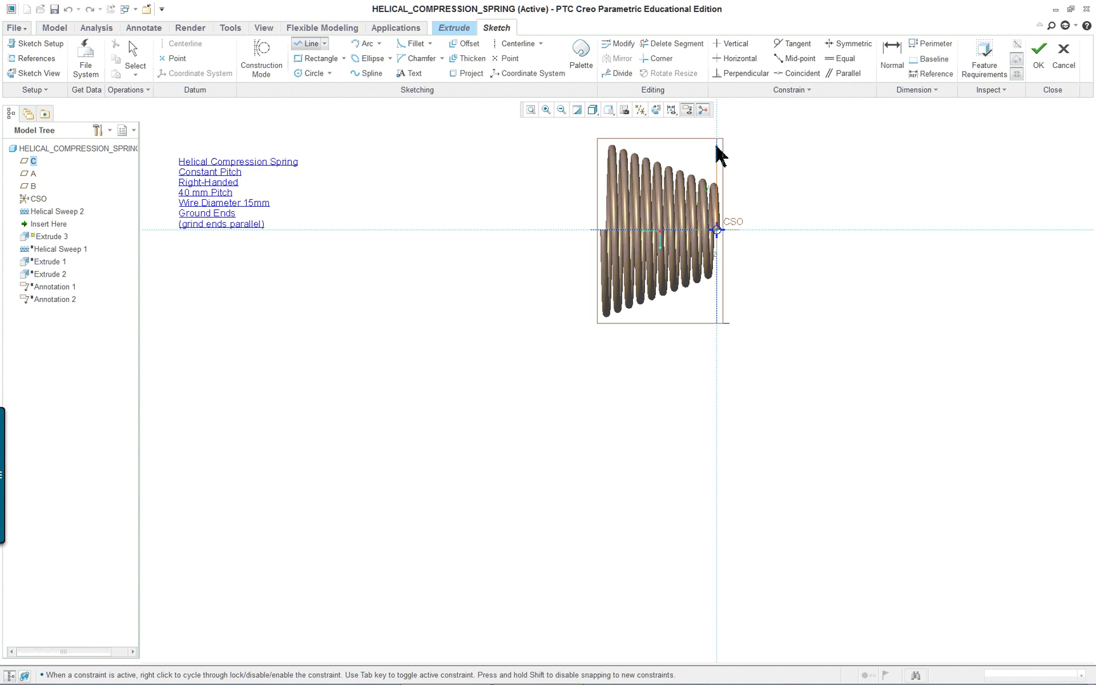
scroll(719, 155, up, 2)
scroll(719, 152, up, 2)
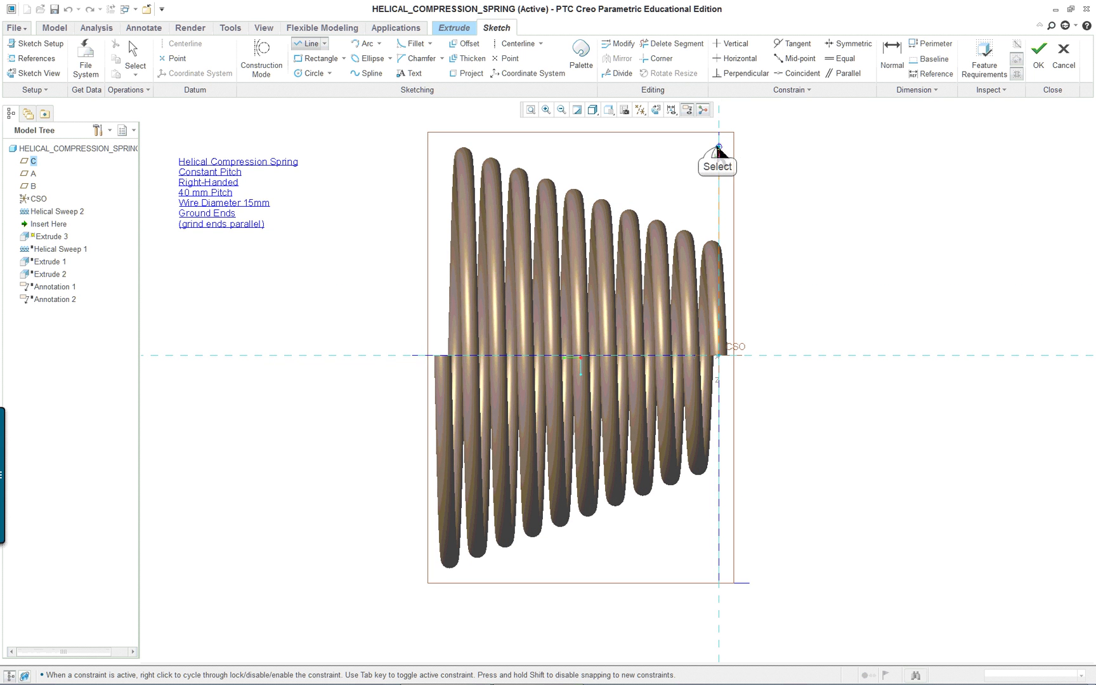
click(719, 146)
middle_click(784, 174)
middle_click(782, 172)
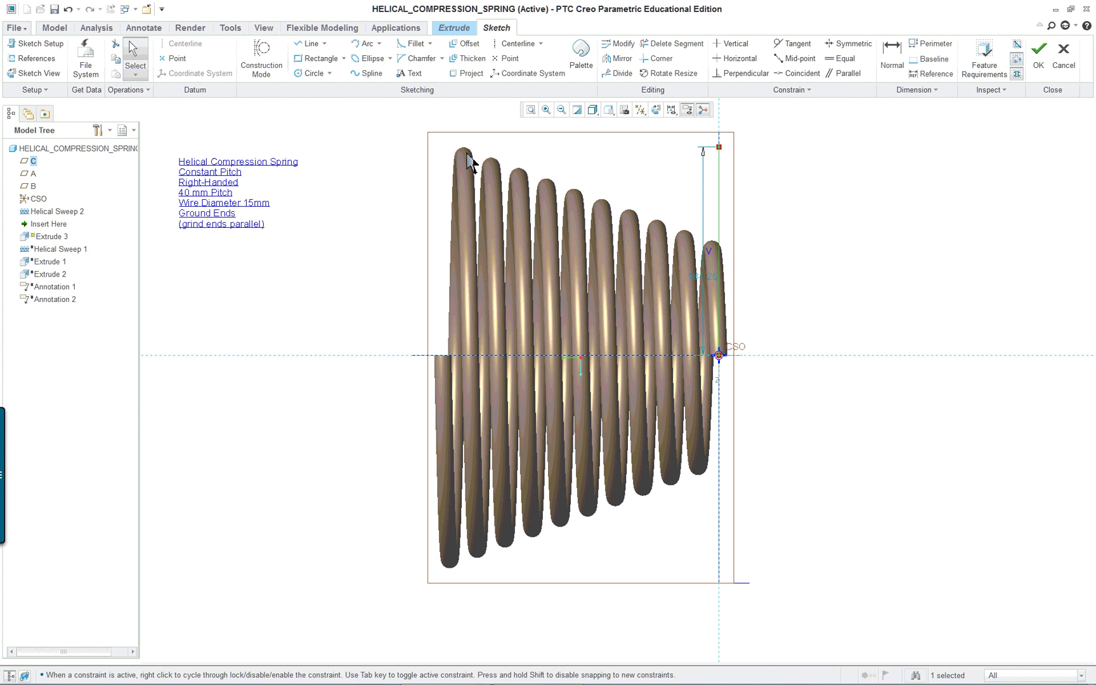
- Move the 181.26 dimension clear of the spring and accept the sketch, previewing the cut at 152.29
click(734, 280)
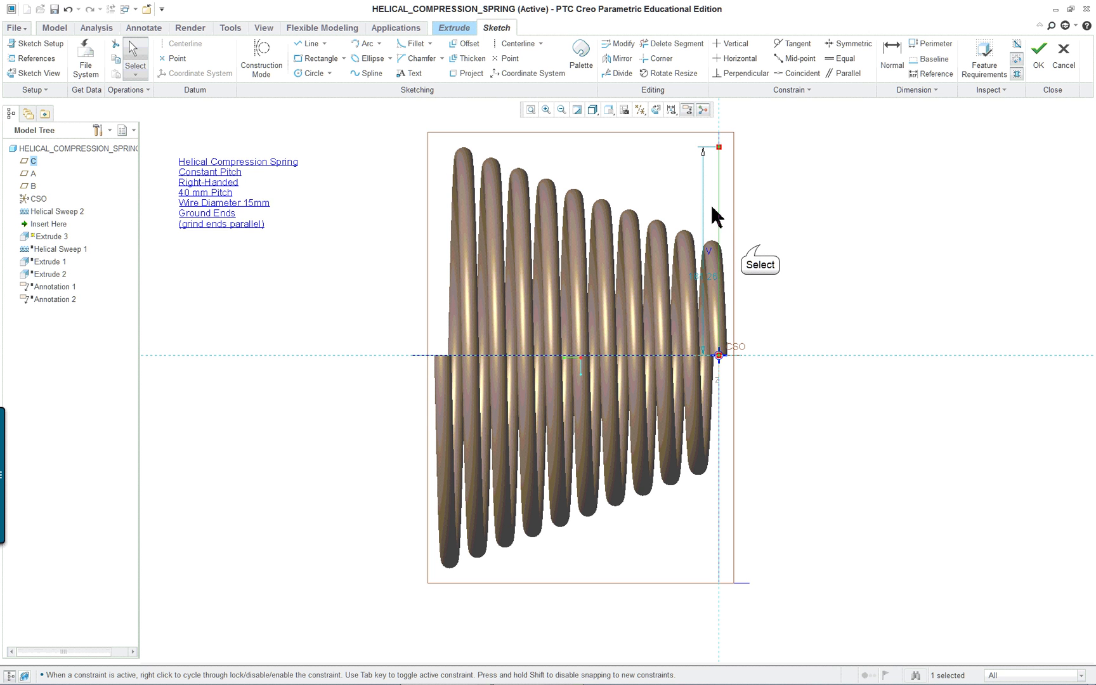
drag(714, 219, 804, 239)
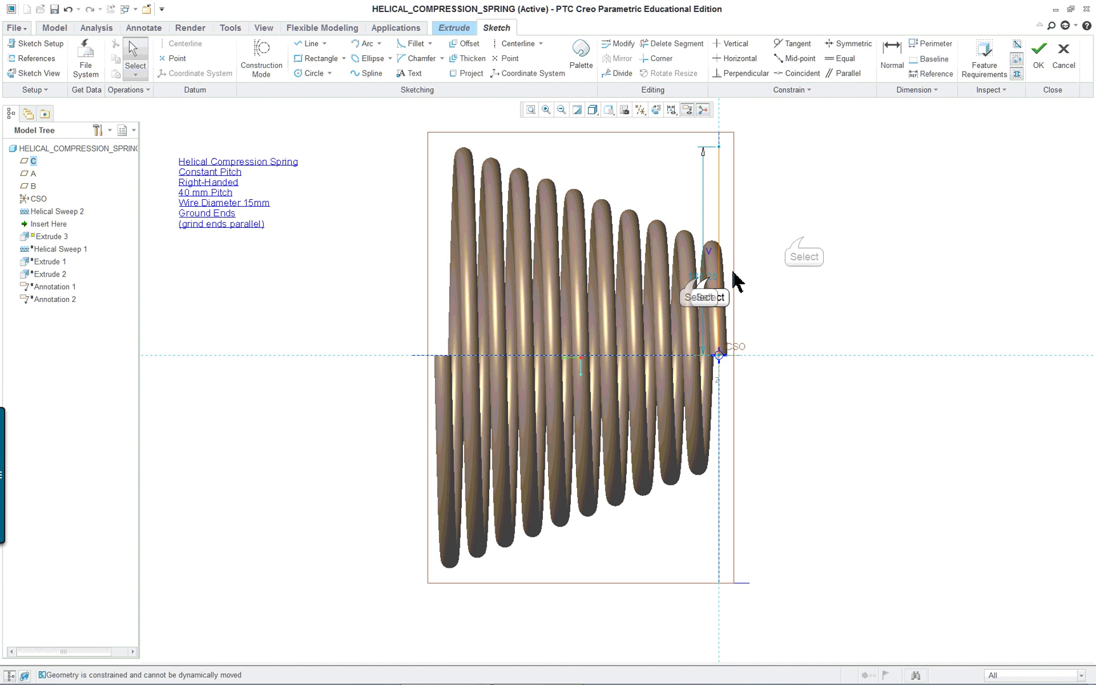
click(698, 279)
drag(698, 279, 817, 283)
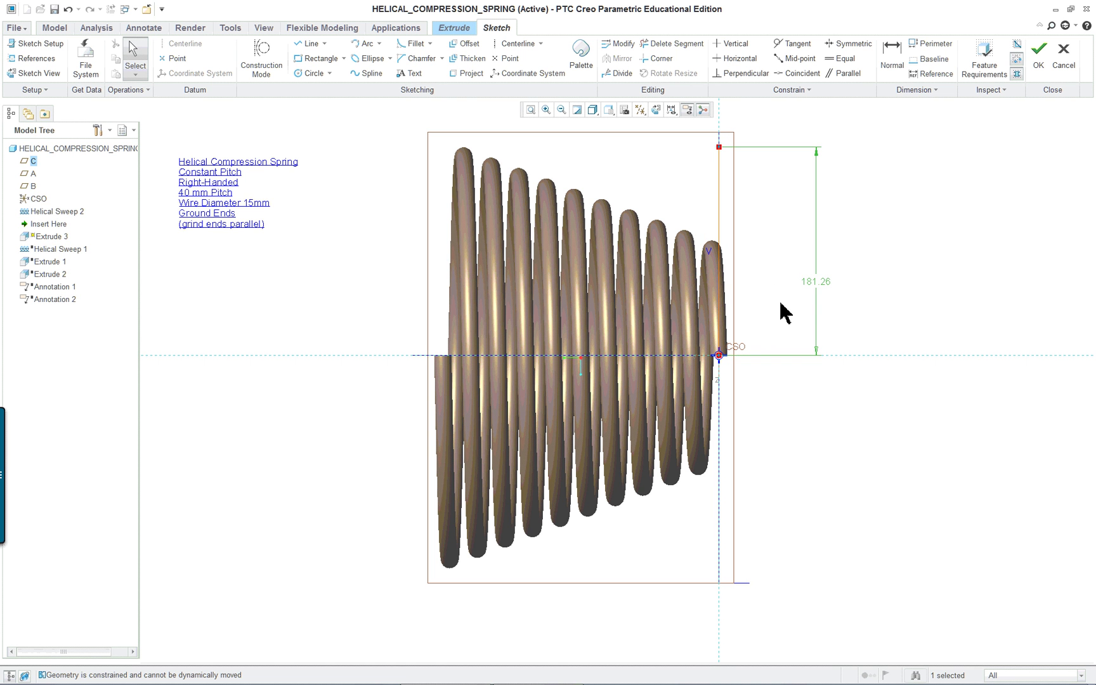
mouse_move(953, 279)
middle_down()
mouse_move(896, 276)
mouse_move(785, 345)
mouse_move(759, 310)
mouse_move(787, 256)
mouse_move(848, 301)
mouse_move(795, 303)
mouse_move(674, 279)
middle_up()
scroll(571, 170, up, 4)
scroll(559, 170, up, 1)
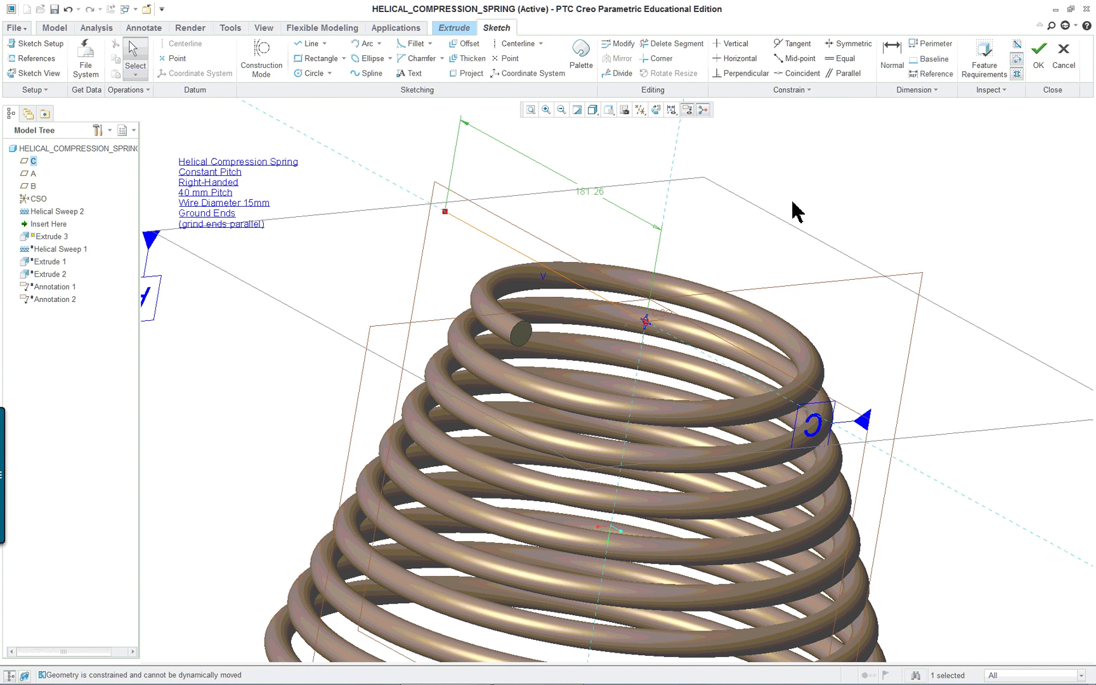
right_click(761, 145)
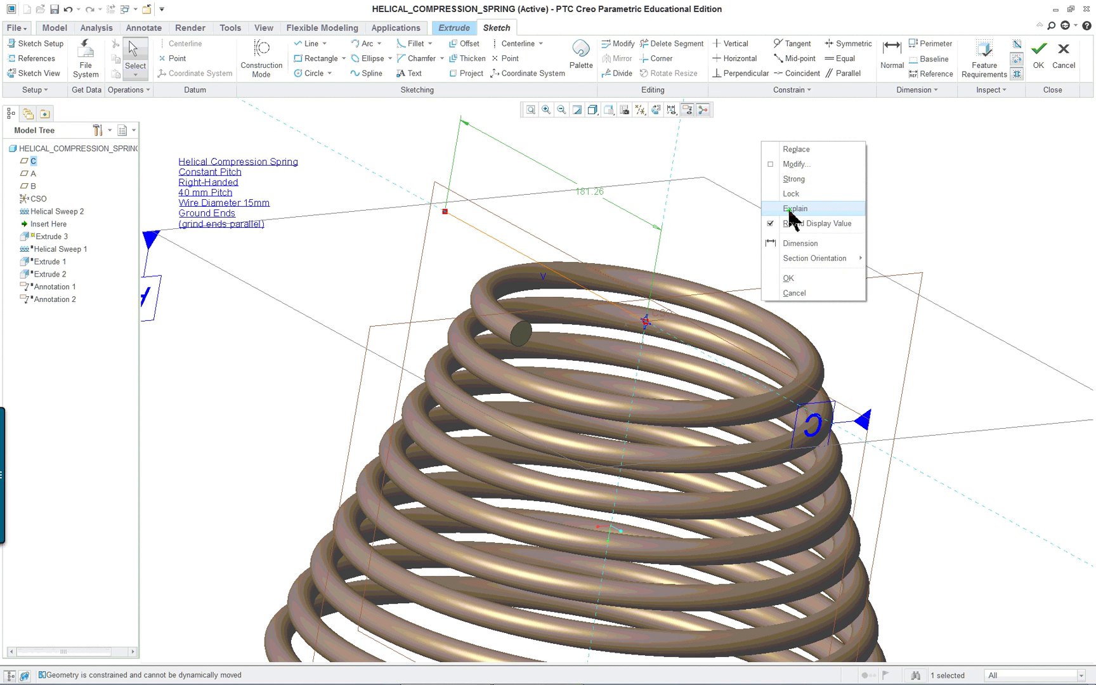
click(805, 278)
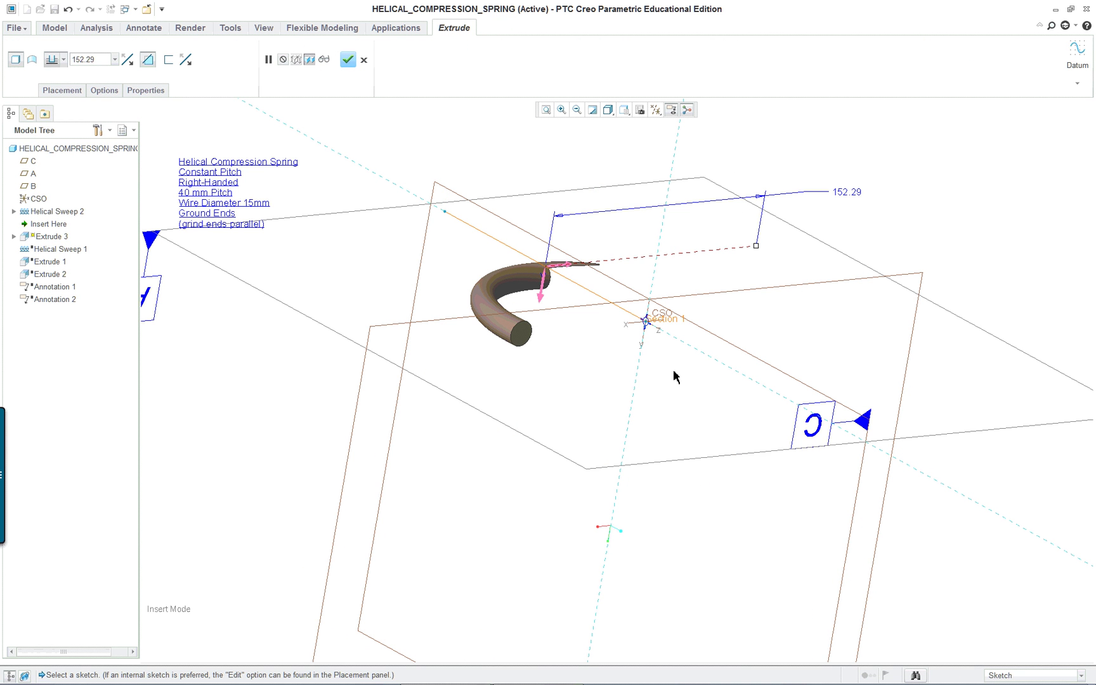
- Flip the cut's direction and removed side, then finish Extrude 3 on the spring's top coil
click(542, 302)
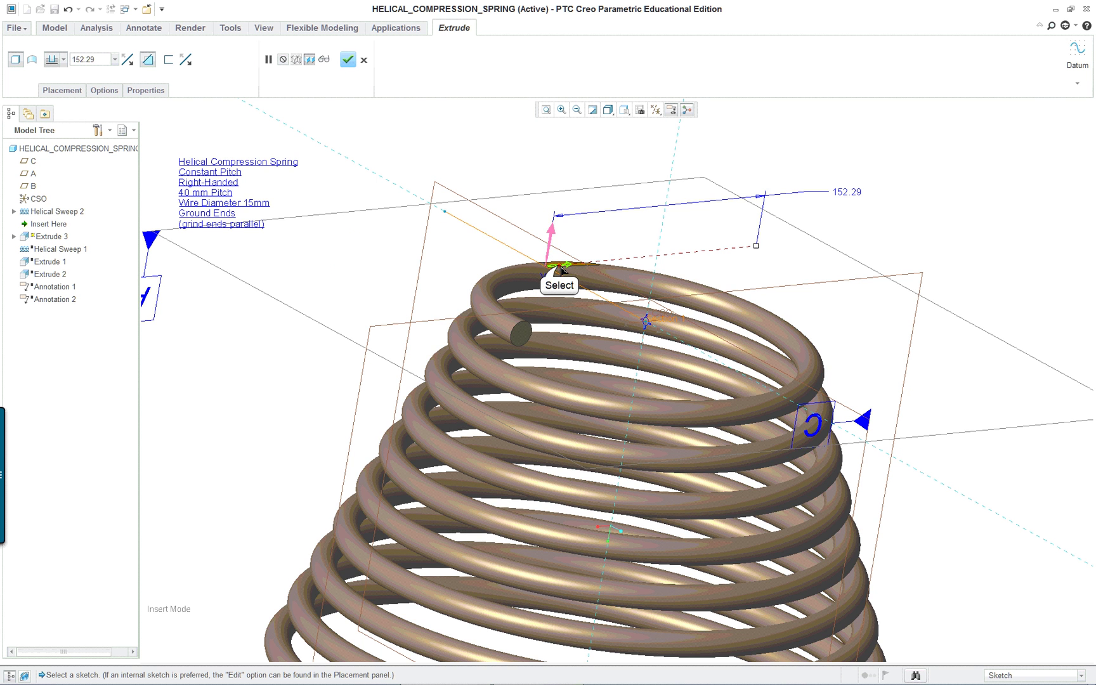
click(562, 271)
mouse_move(561, 273)
middle_down()
mouse_move(575, 299)
mouse_move(514, 317)
mouse_move(509, 350)
mouse_move(573, 262)
middle_up()
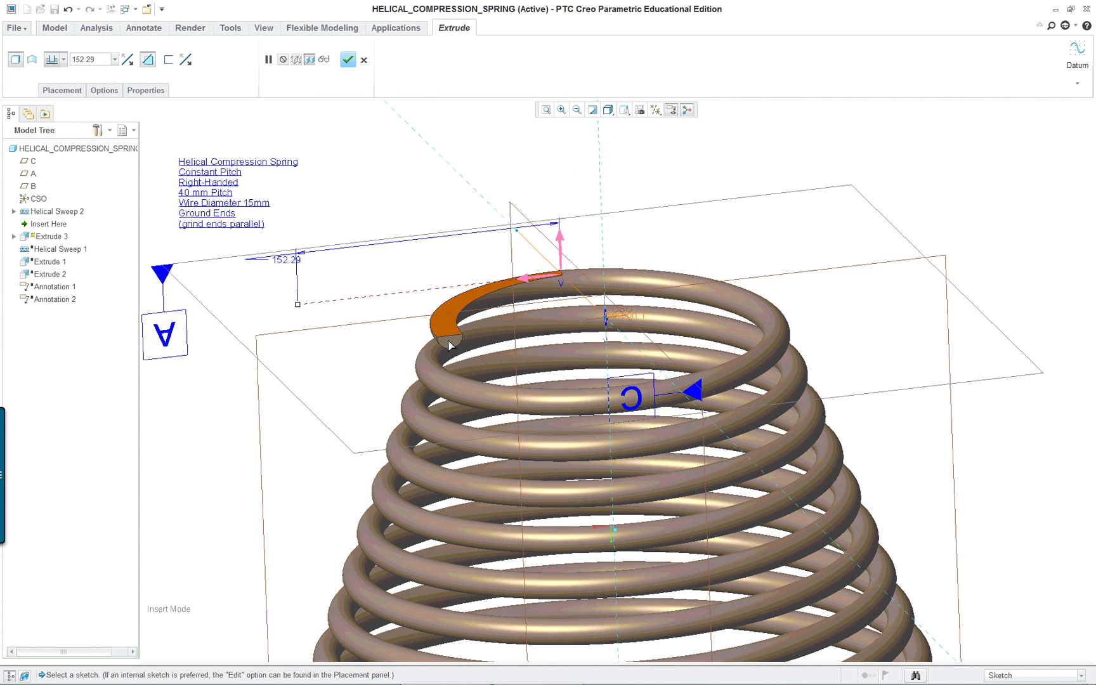
middle_drag(449, 347, 450, 348)
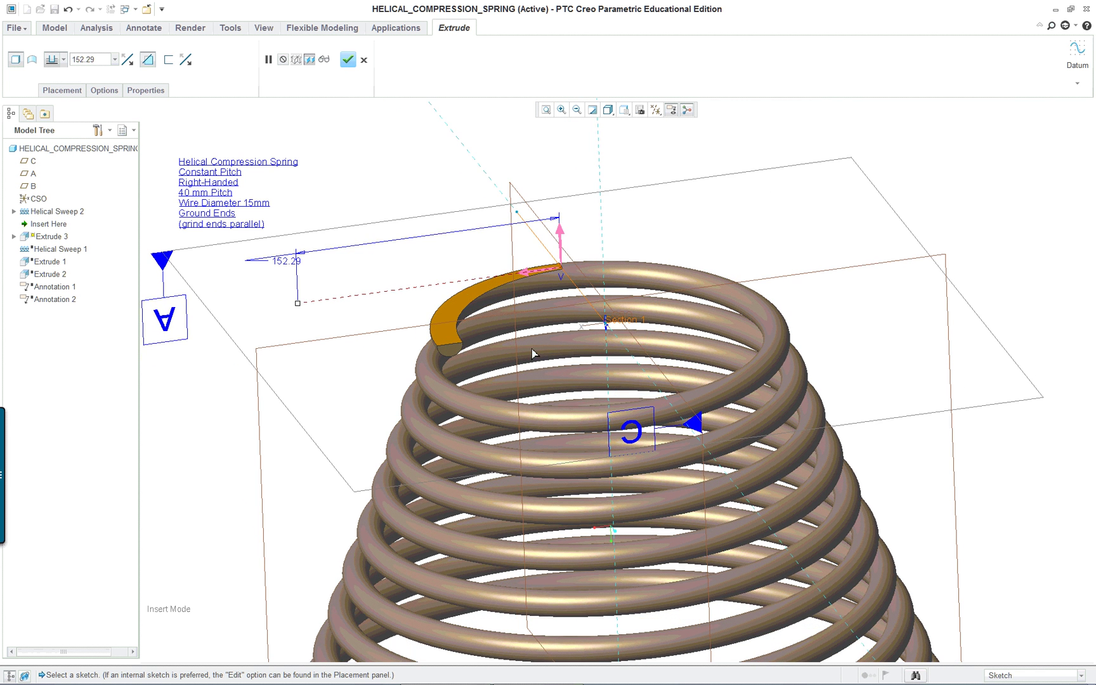
scroll(533, 353, down, 3)
middle_click(771, 287)
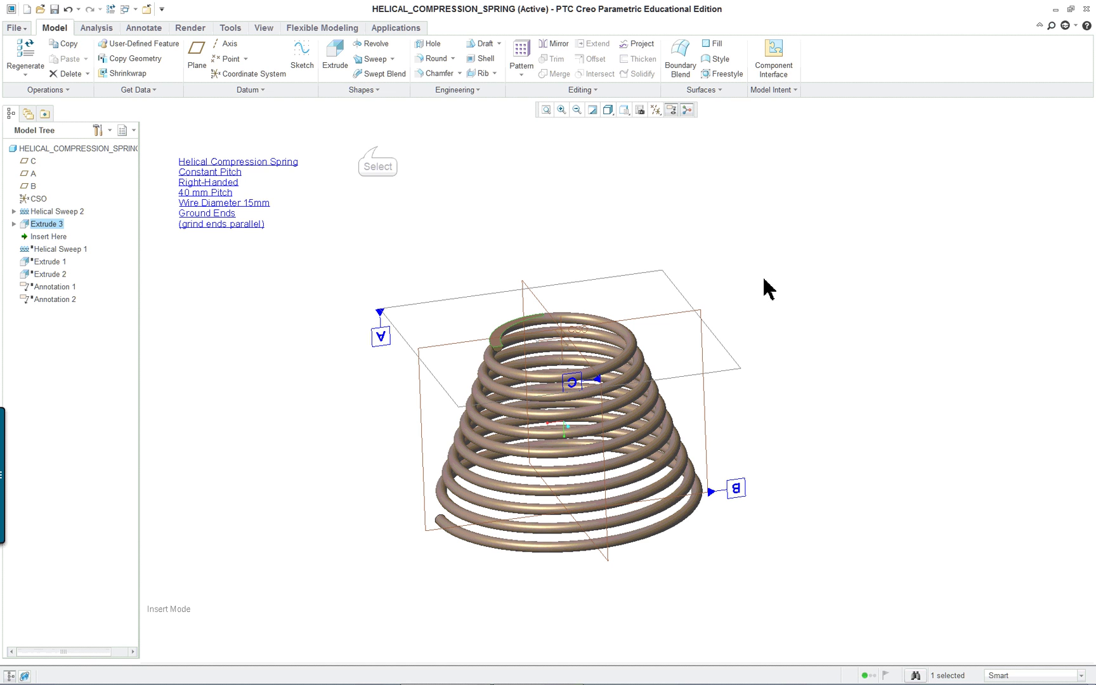
- Start Extrude 4 as a remove-material cut, sketching on the previous cut's plane via Use Previous
click(334, 49)
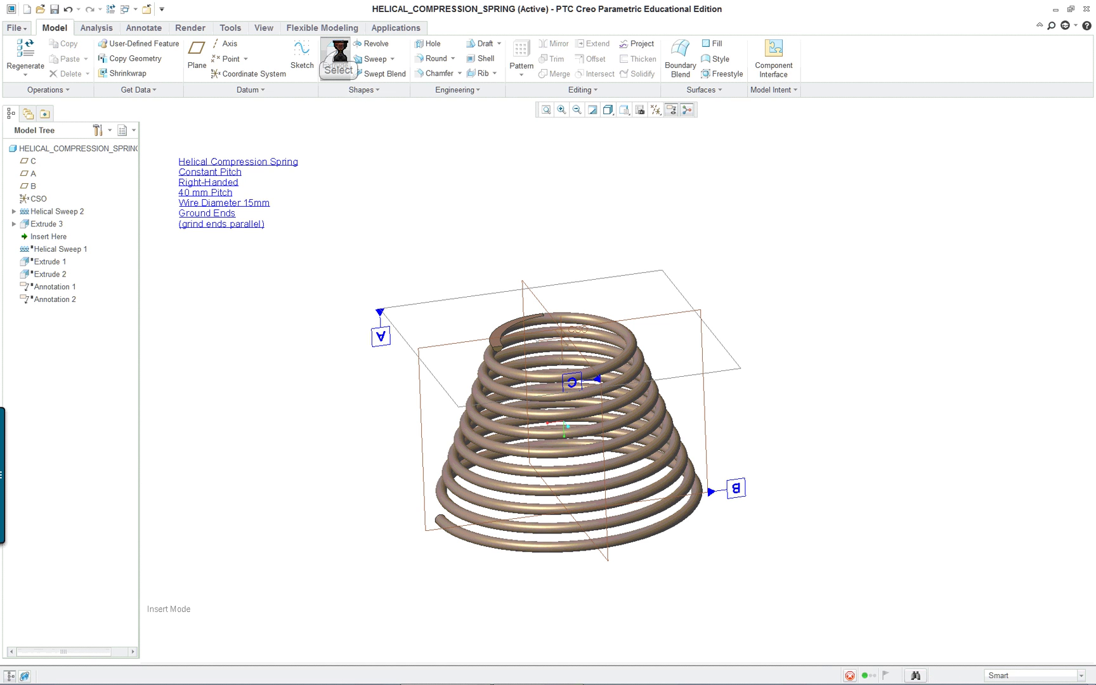
click(148, 59)
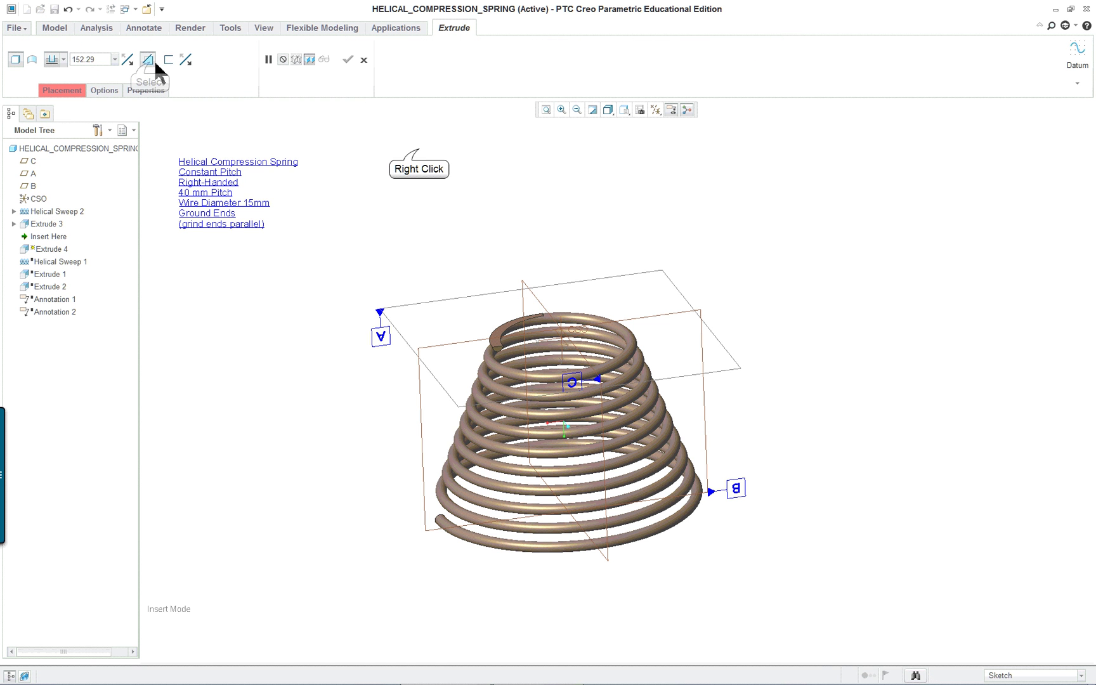
right_click(435, 156)
click(444, 157)
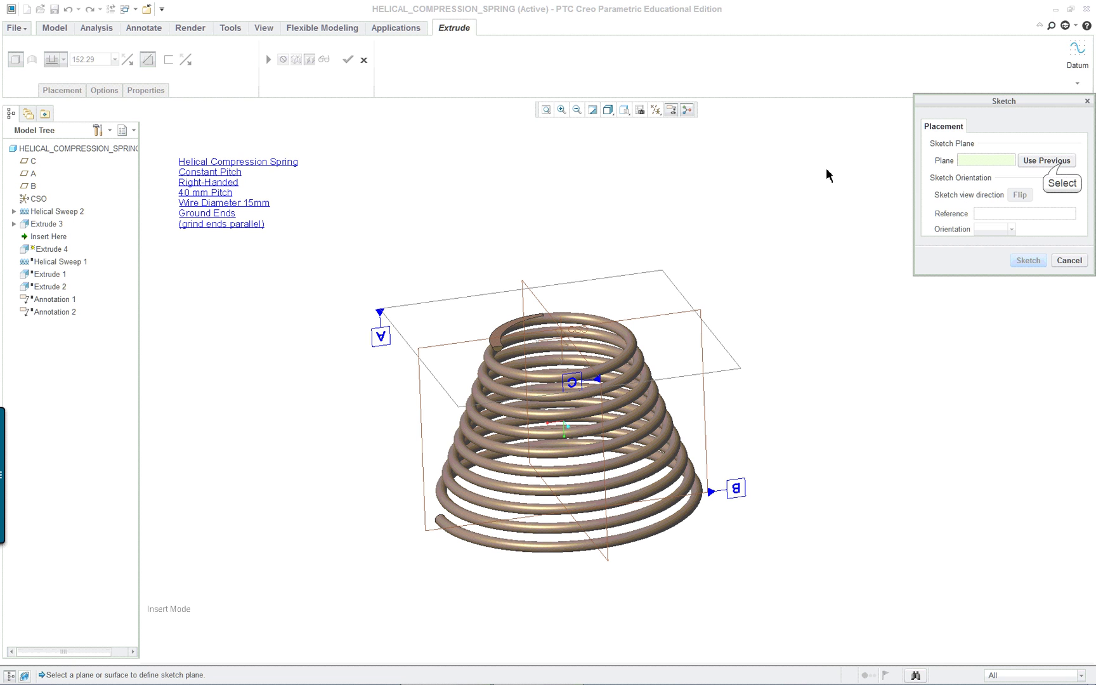
click(1064, 161)
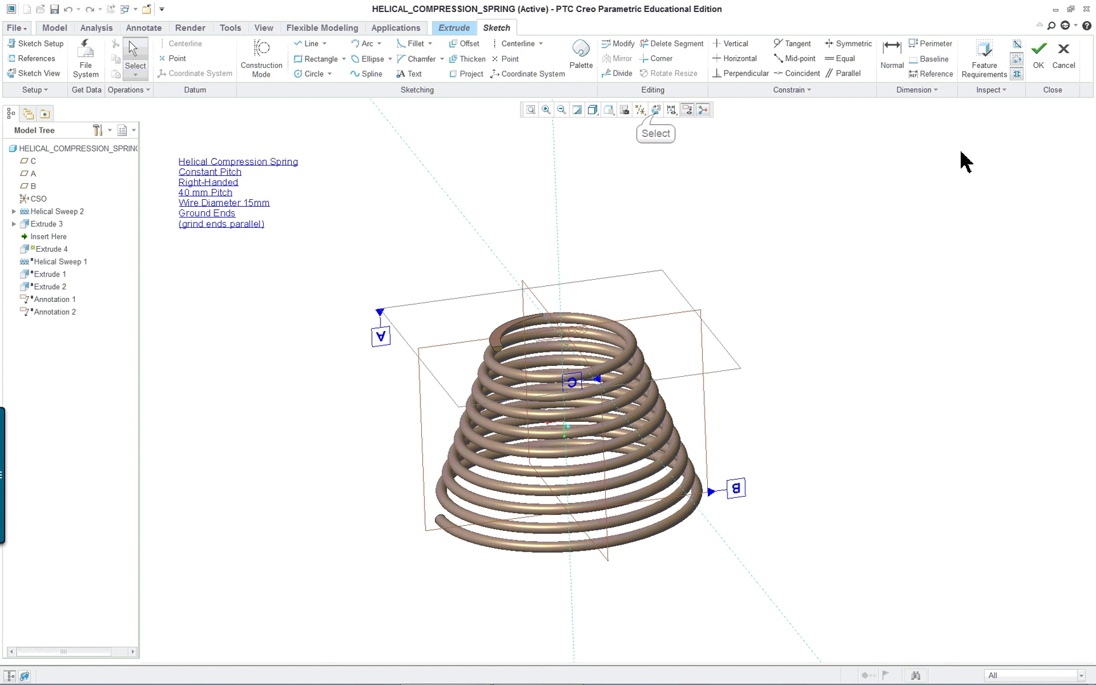
click(655, 114)
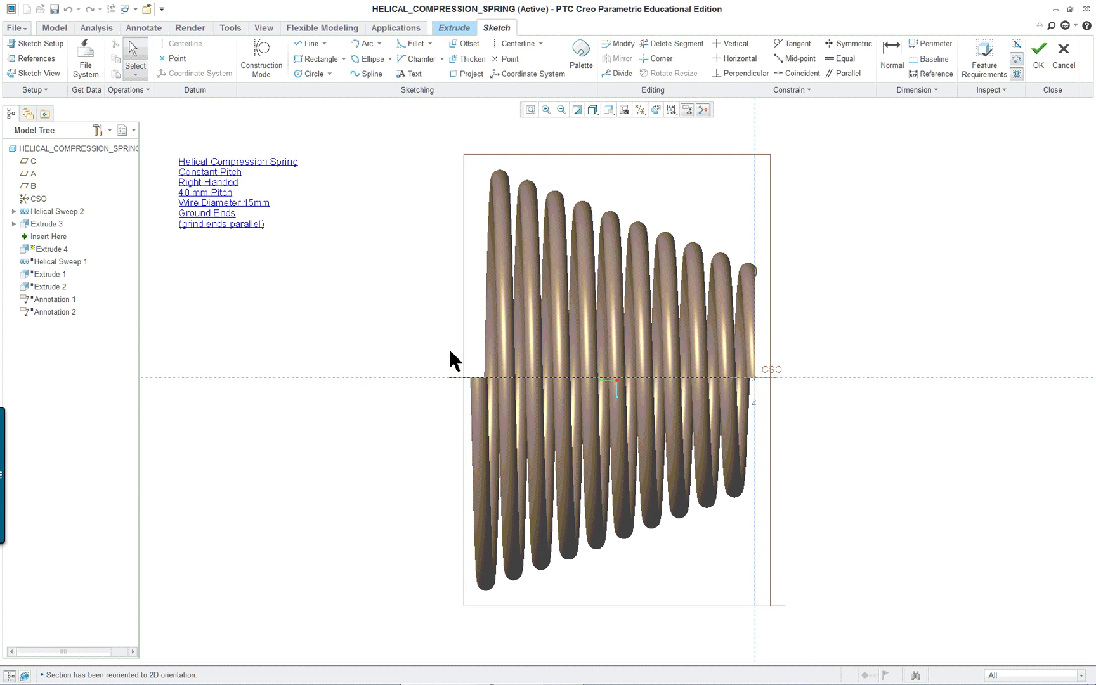
scroll(390, 425, up, 2)
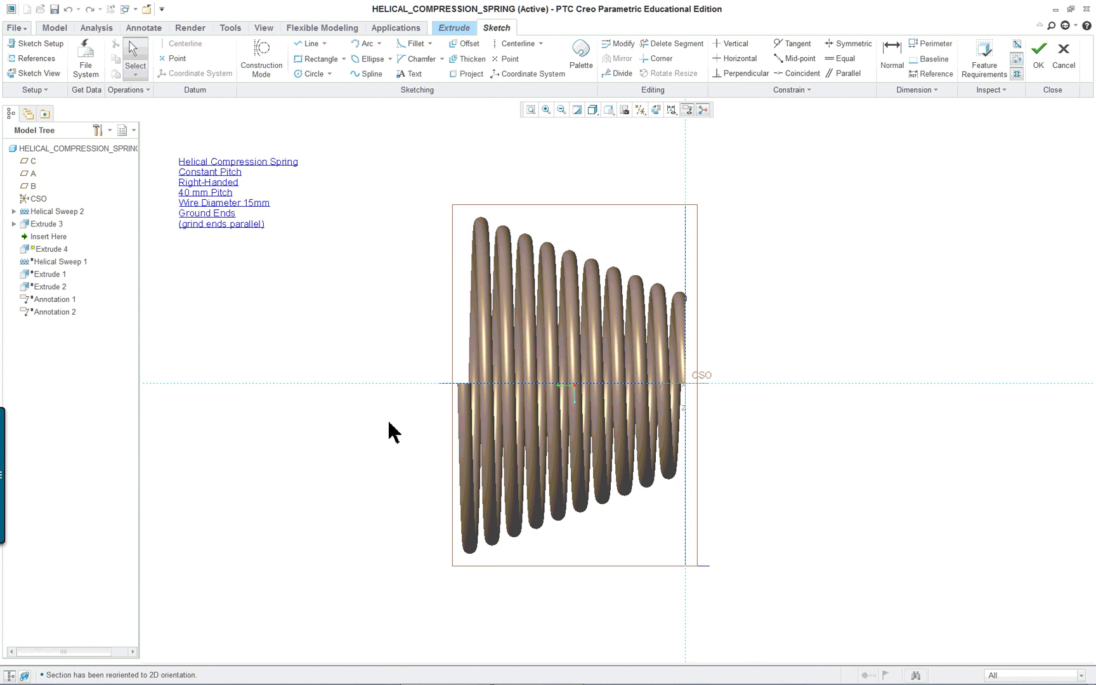
scroll(455, 539, up, 1)
scroll(443, 612, down, 2)
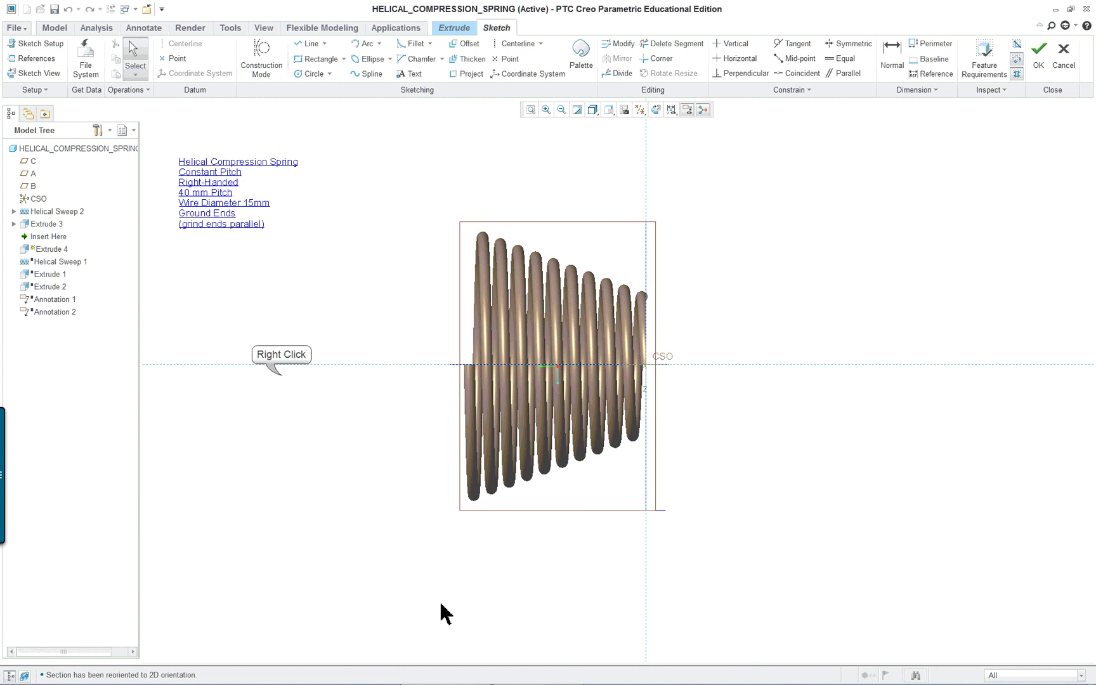
- Draw a vertical line left of the spring, starting on the horizontal reference
right_click(286, 384)
click(333, 427)
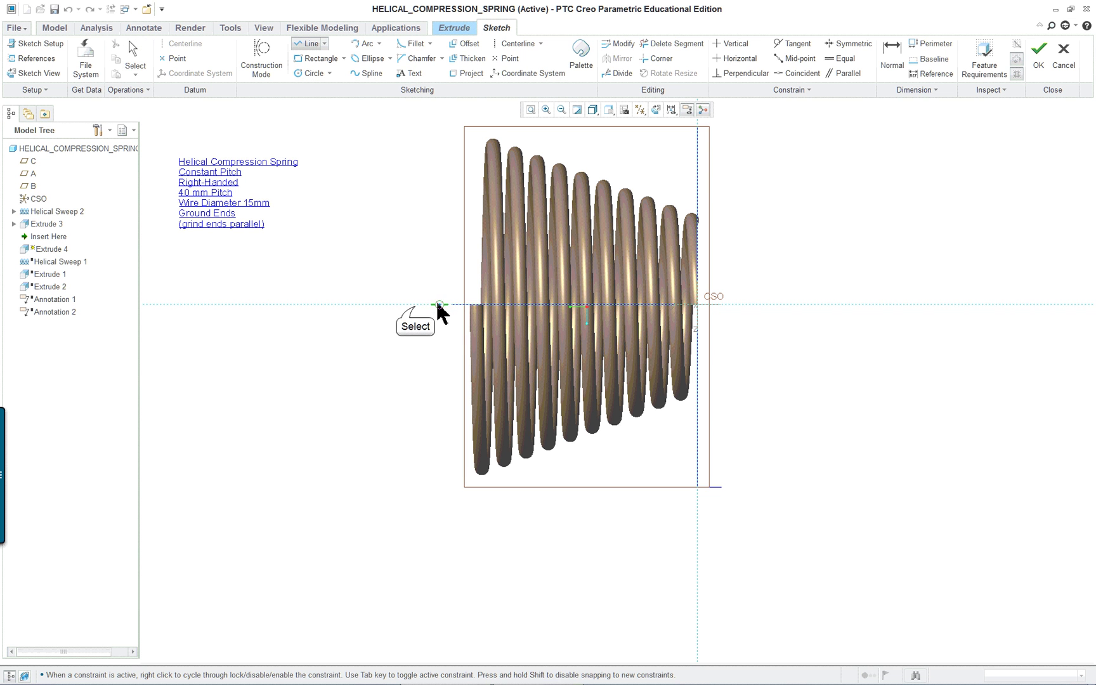
click(415, 305)
click(415, 528)
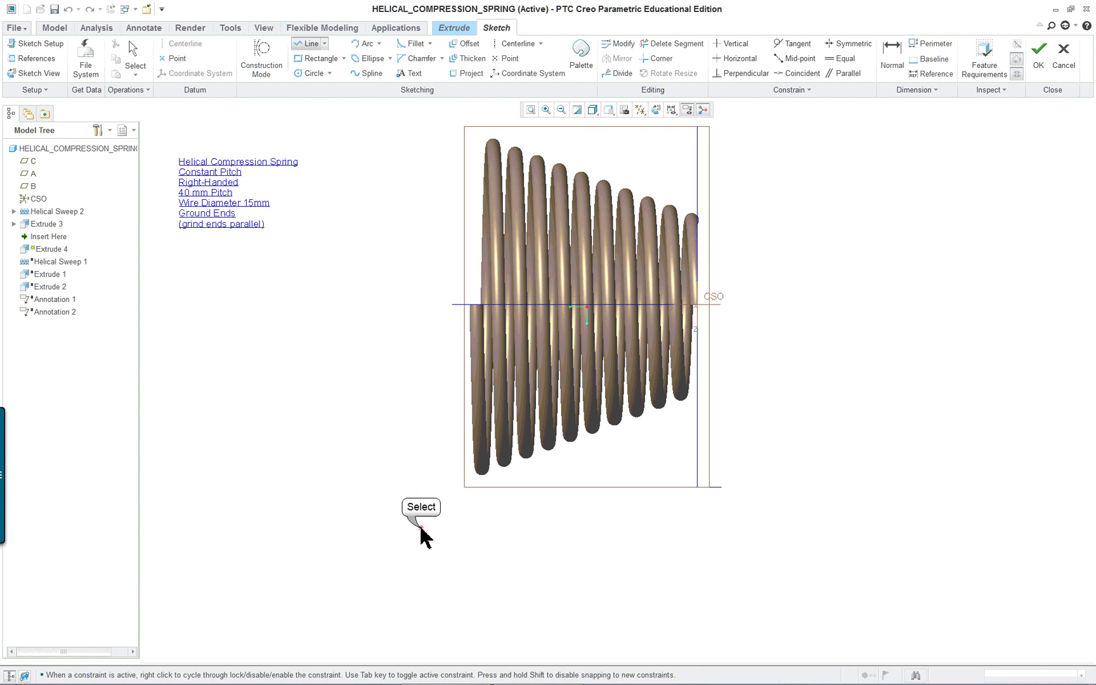
middle_click(346, 520)
middle_click(331, 500)
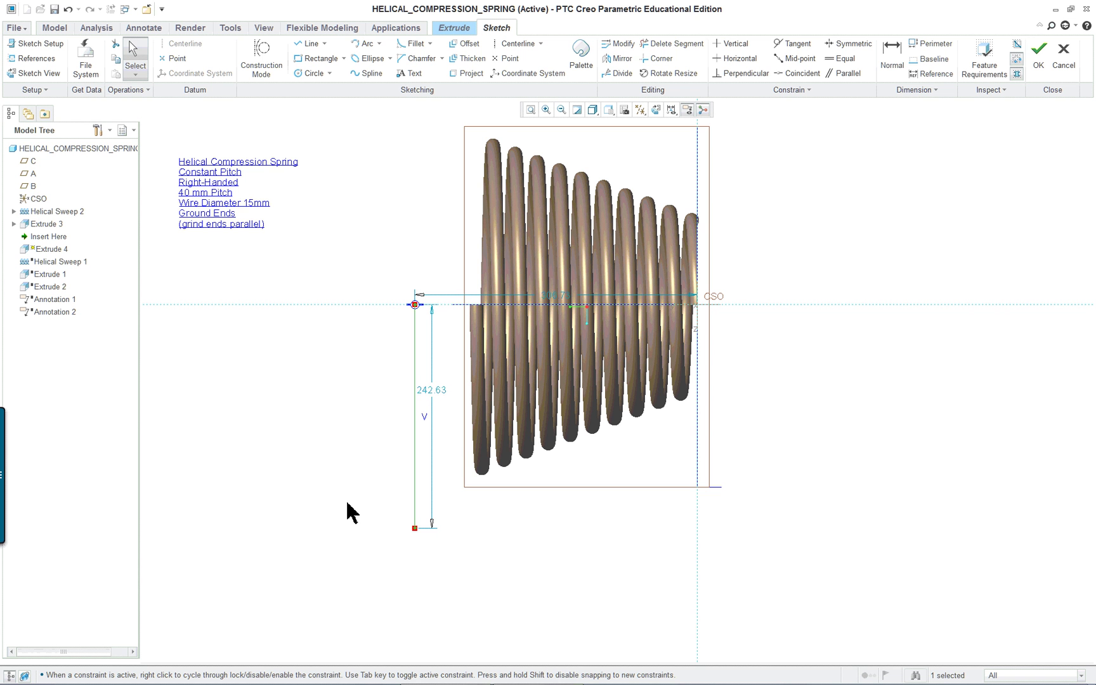
- Move the 306.73 horizontal dimension below the sketch, then check the tutorial PDF
click(838, 378)
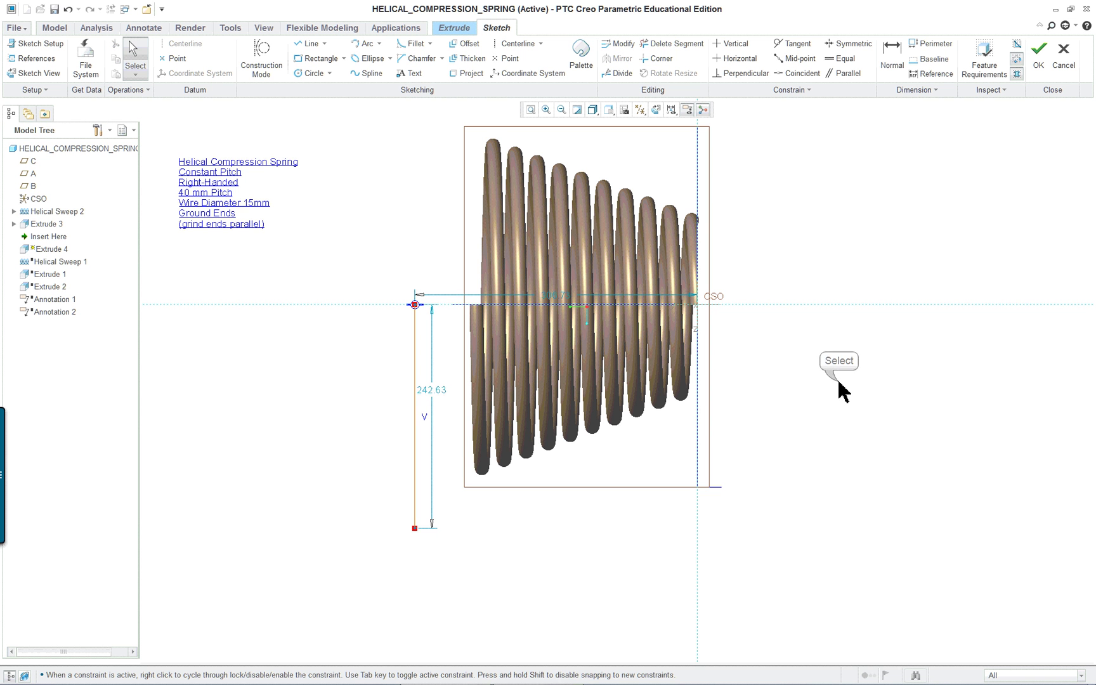
click(552, 299)
drag(552, 299, 557, 577)
key(alt+Tab)
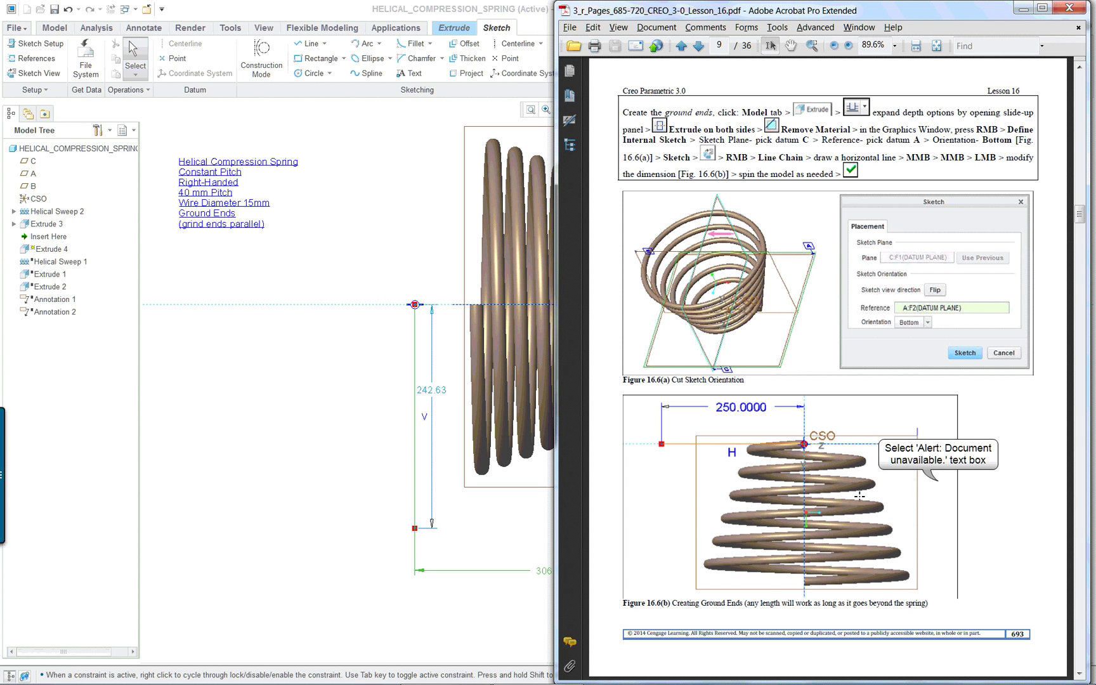
scroll(939, 483, down, 1)
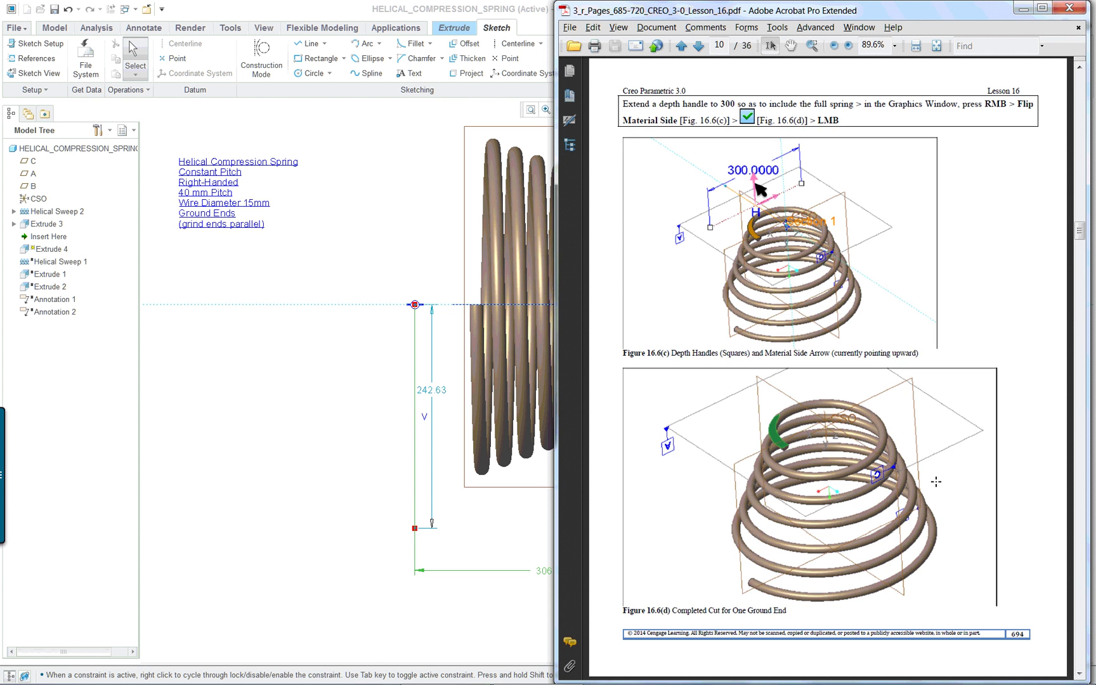
scroll(936, 482, down, 1)
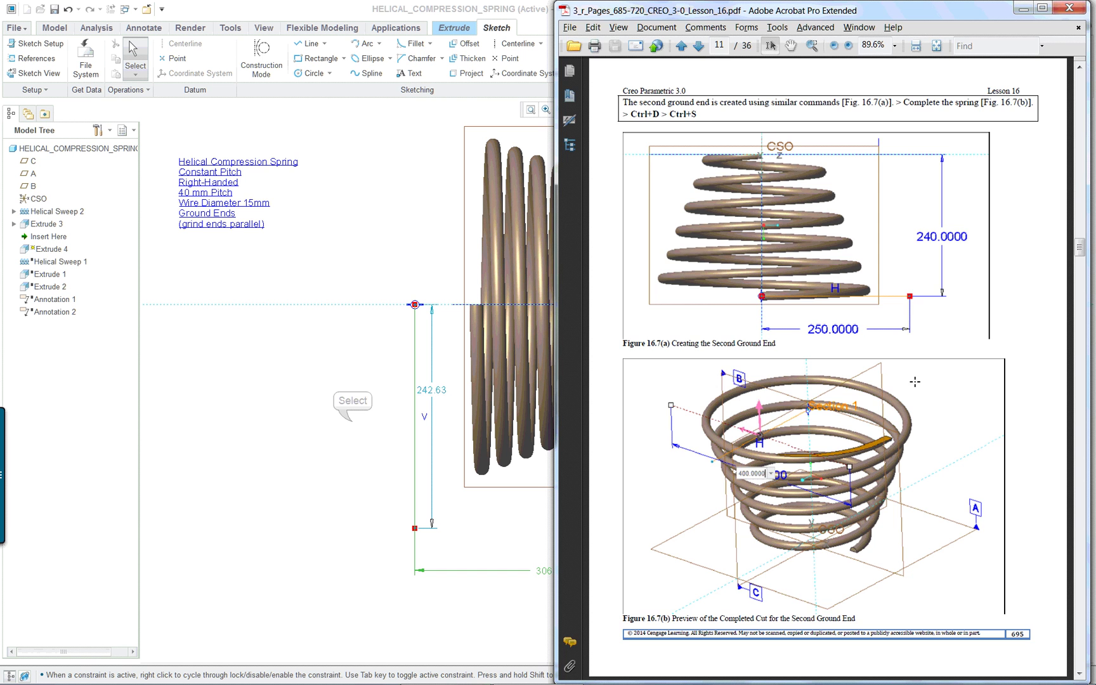
- Change the line's 306.73 offset to 240, return to the default view, and accept the sketch
click(353, 423)
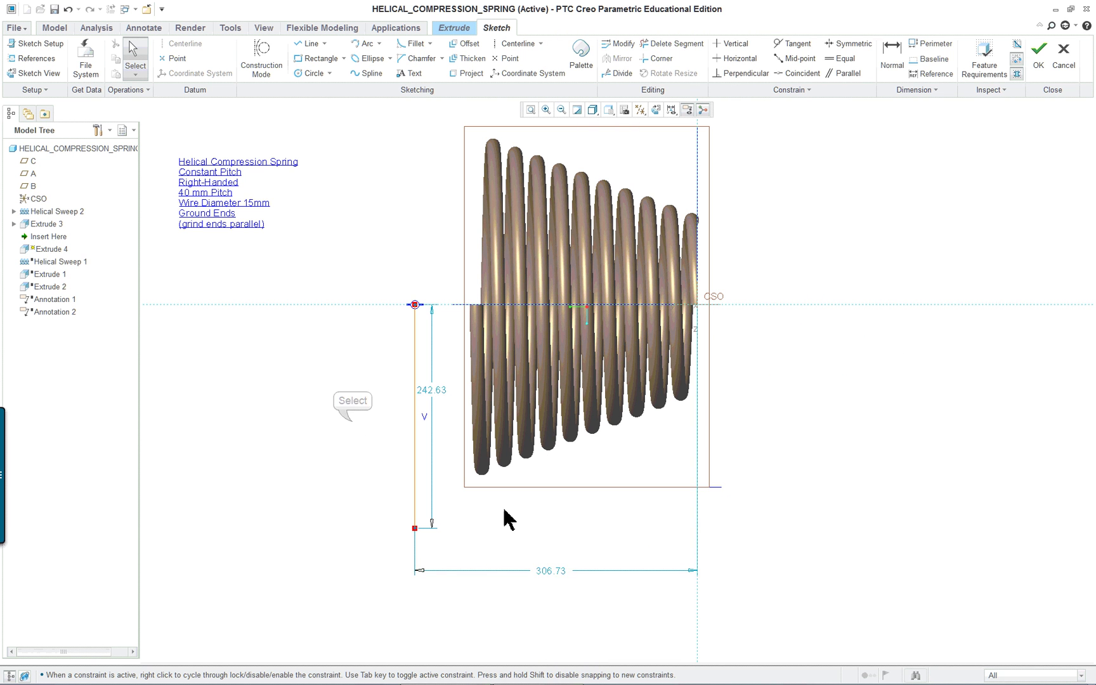
double_click(555, 570)
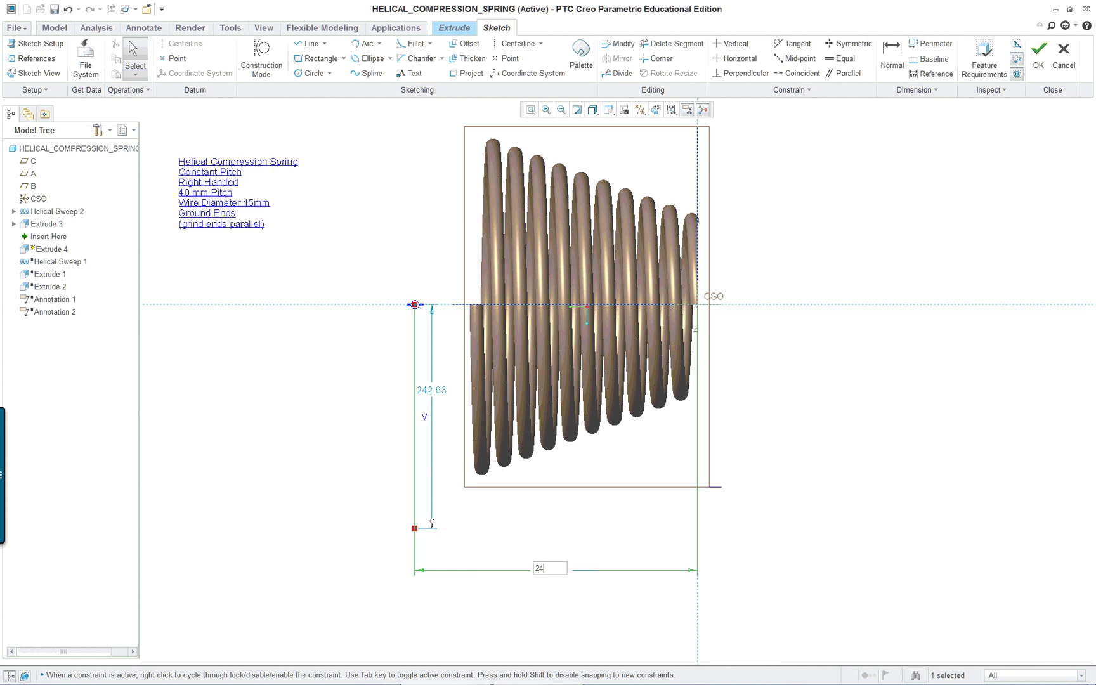
key(Return)
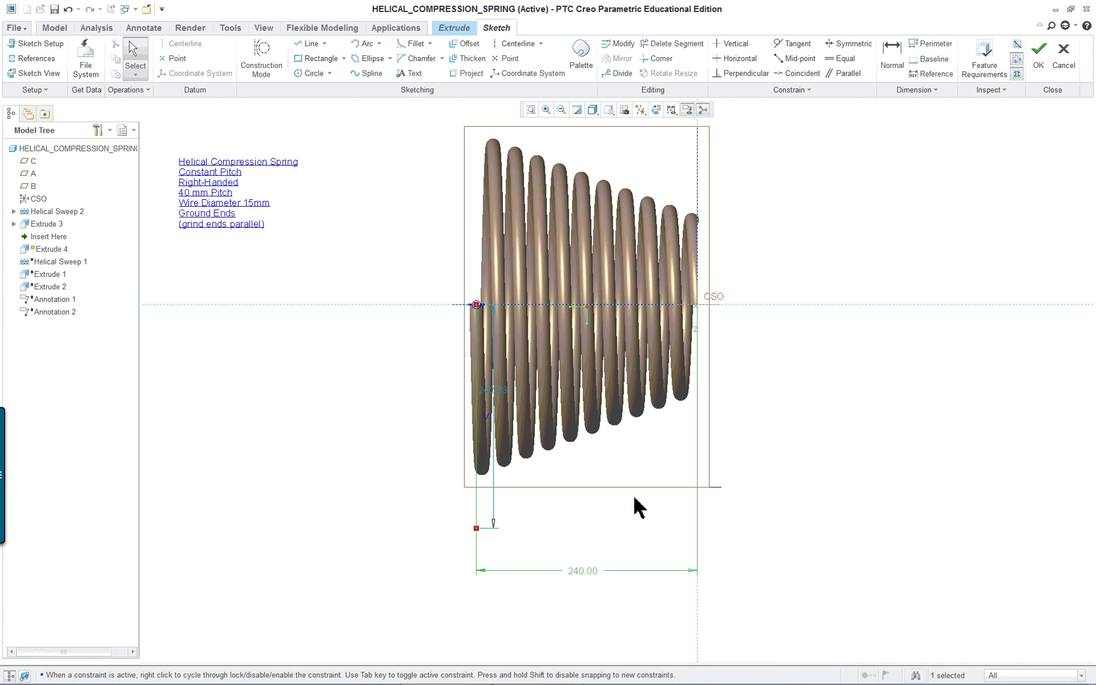
key(ctrl+d)
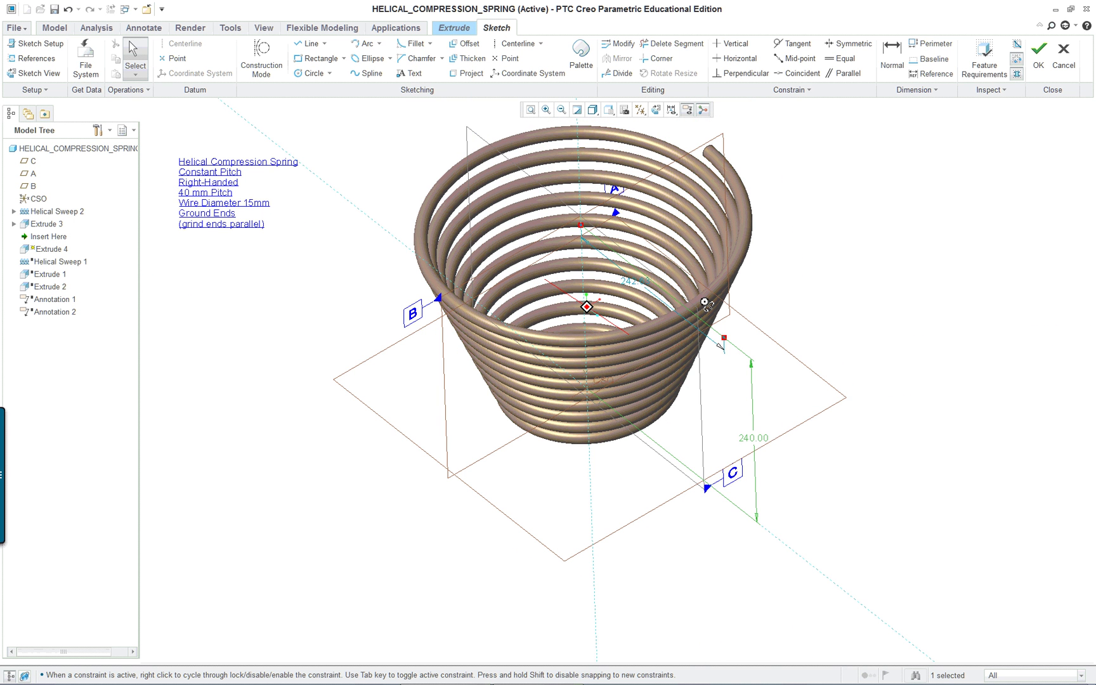
right_click(706, 303)
right_click(817, 166)
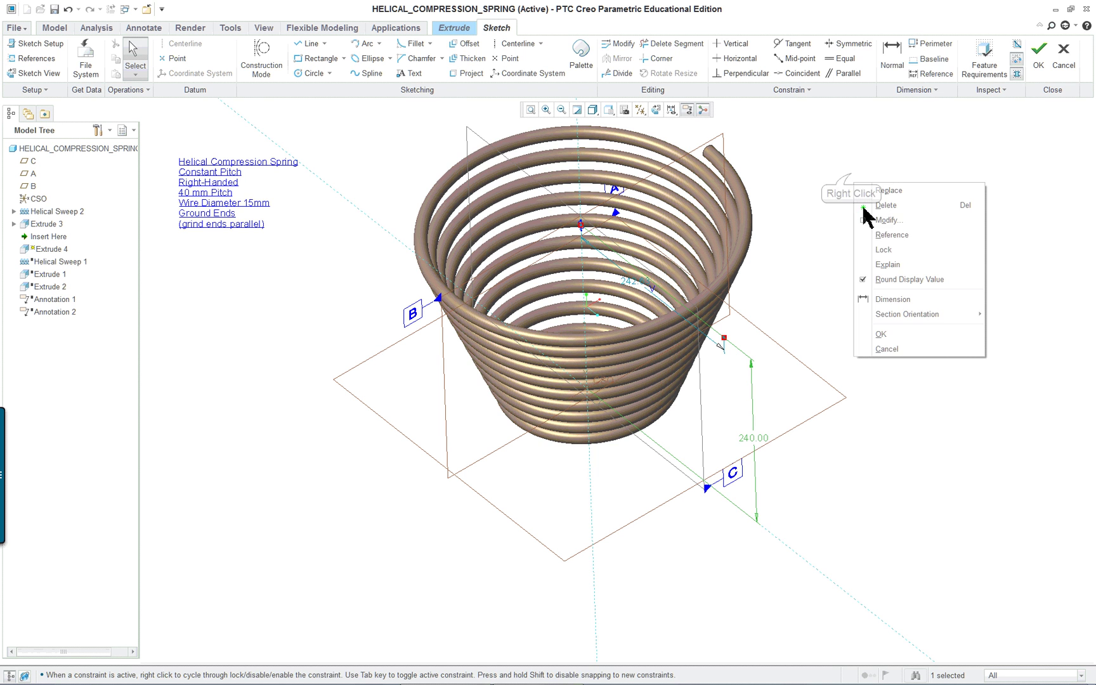
click(896, 335)
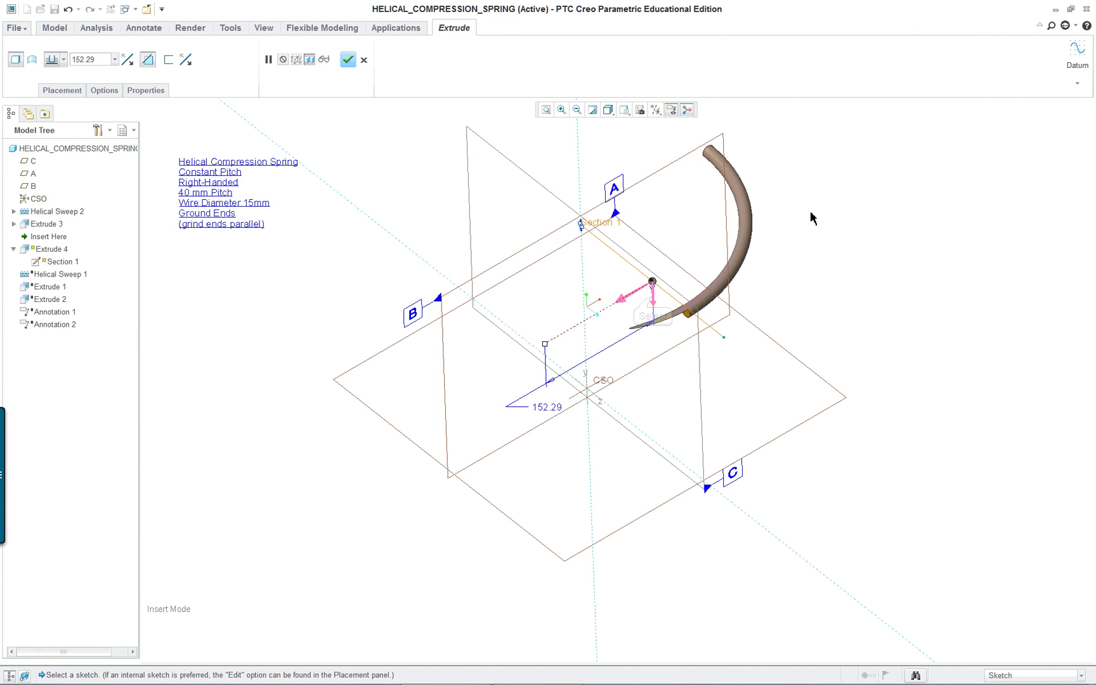
- Flip the cut's direction and side, extend its depth to 214.60, and complete Extrude 4
click(651, 297)
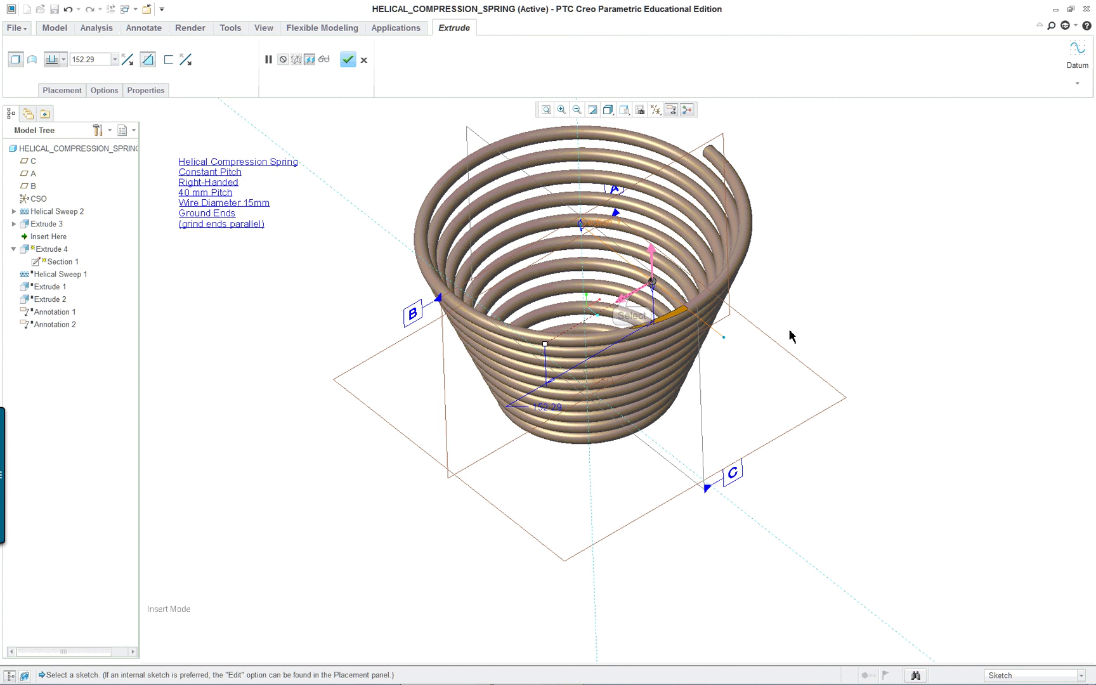
click(631, 298)
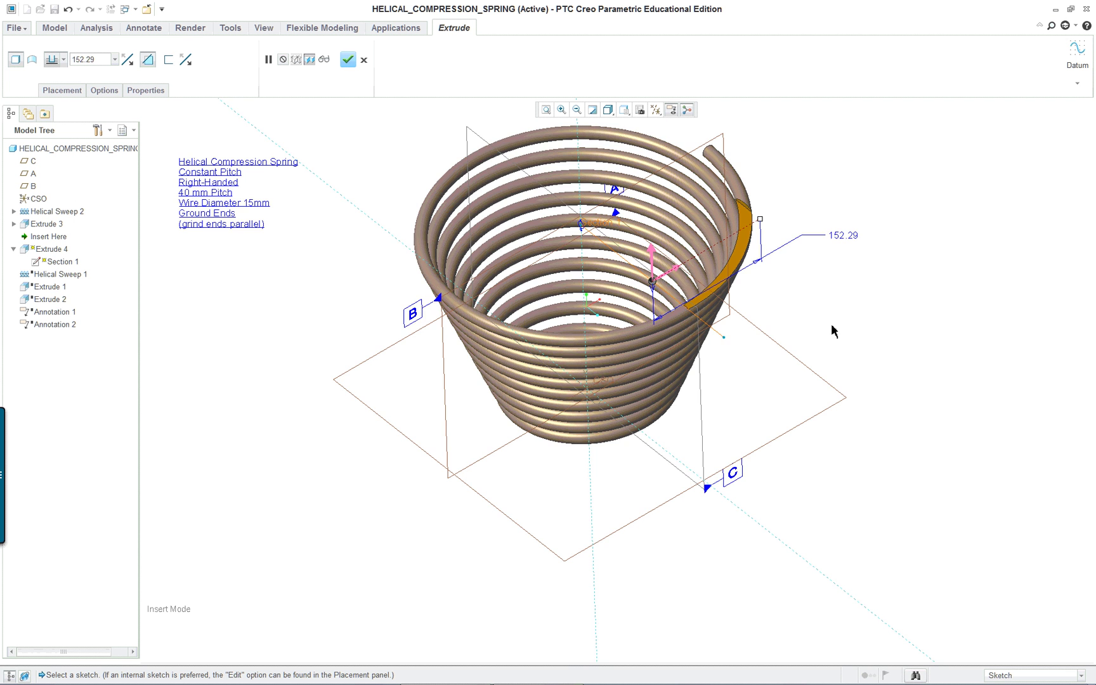
mouse_move(832, 328)
middle_down()
mouse_move(842, 309)
mouse_move(831, 323)
middle_up()
scroll(798, 142, up, 3)
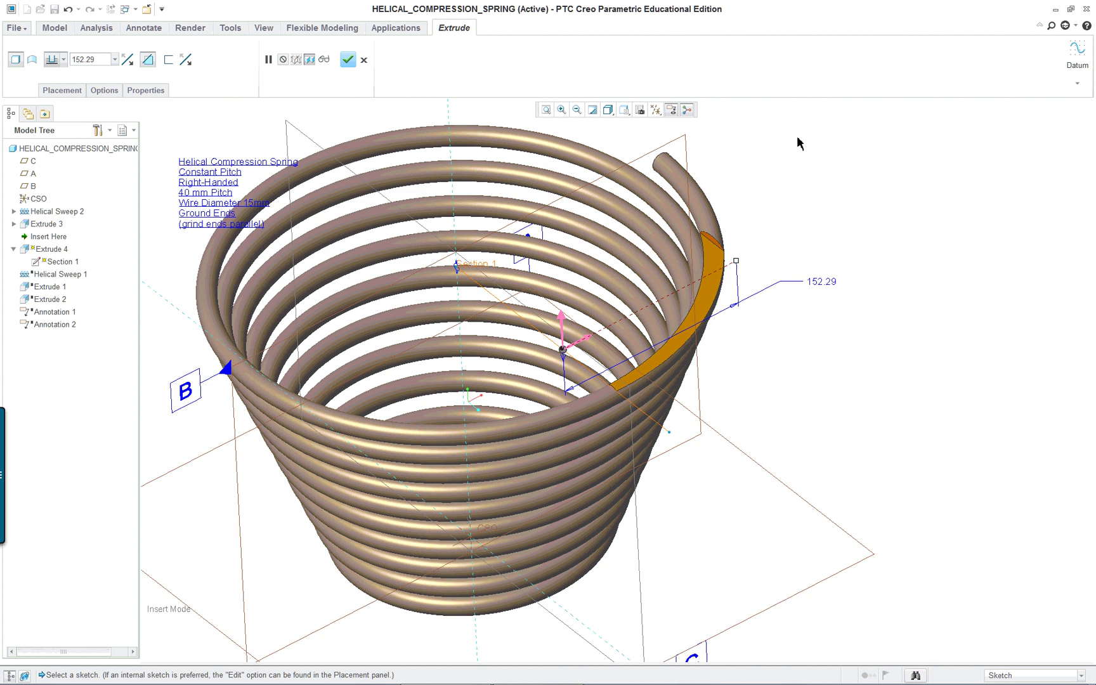
drag(722, 293, 803, 230)
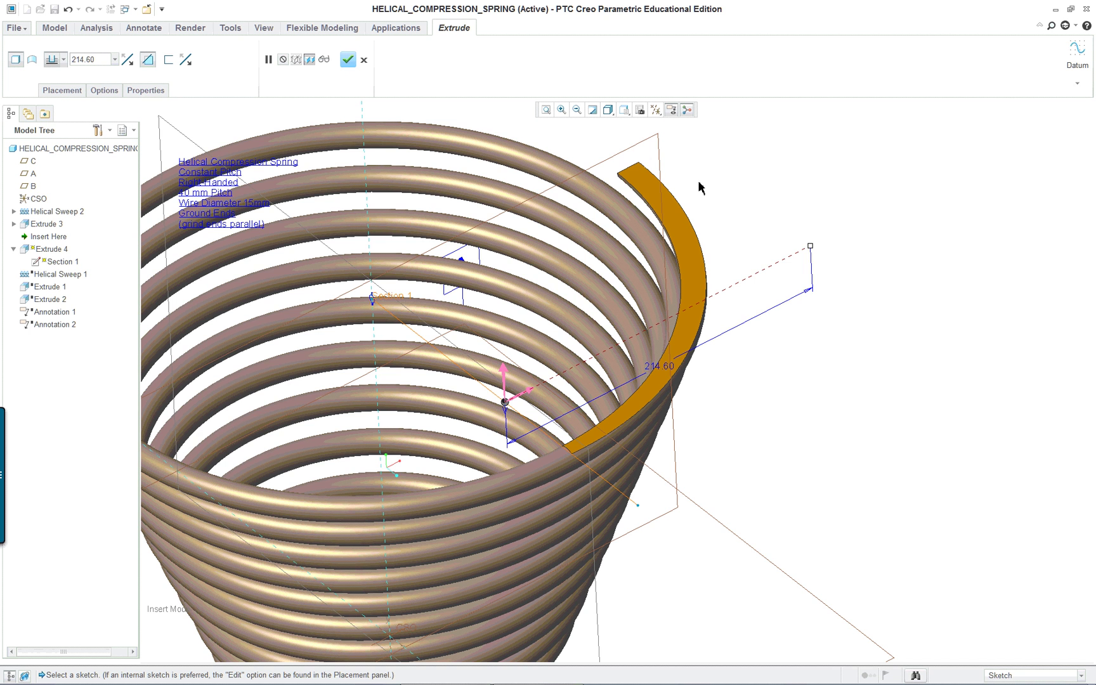
scroll(815, 366, down, 2)
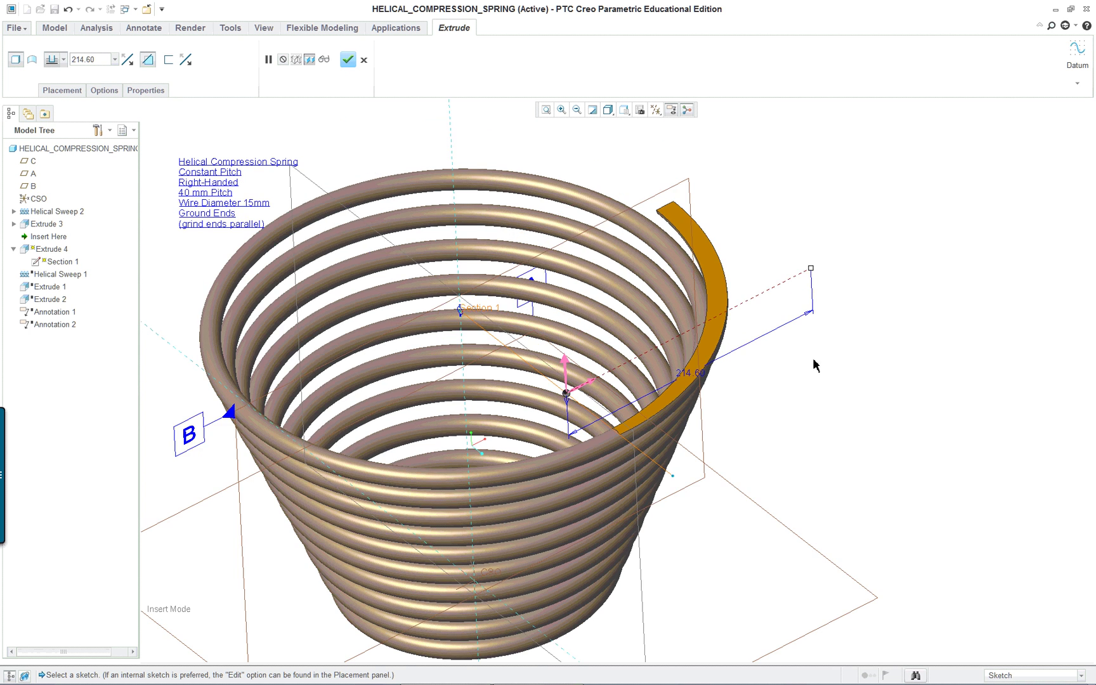
middle_drag(815, 392, 886, 391)
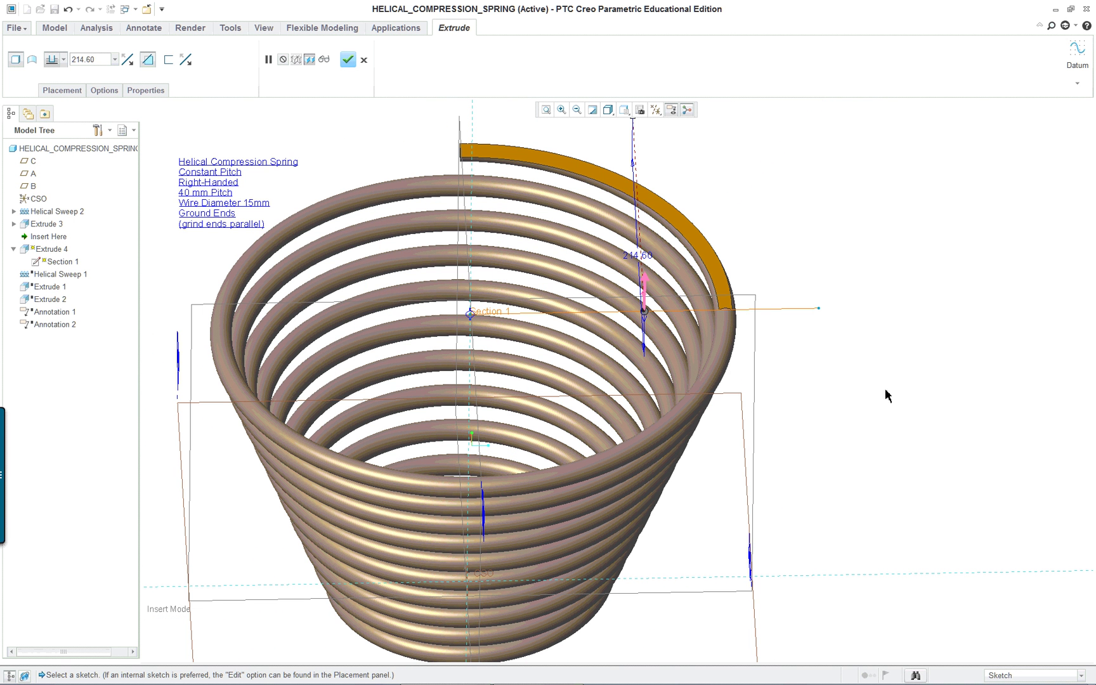
click(348, 59)
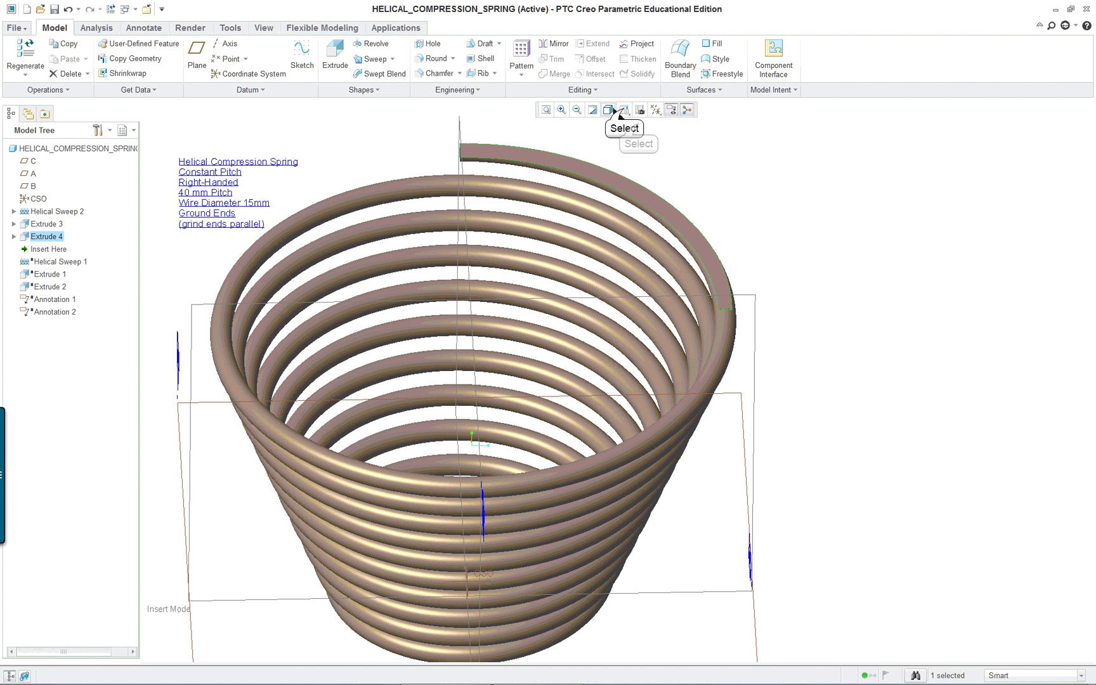
- Switch to the Standard Orientation view and clear the Extrude 4 selection
click(607, 111)
click(658, 140)
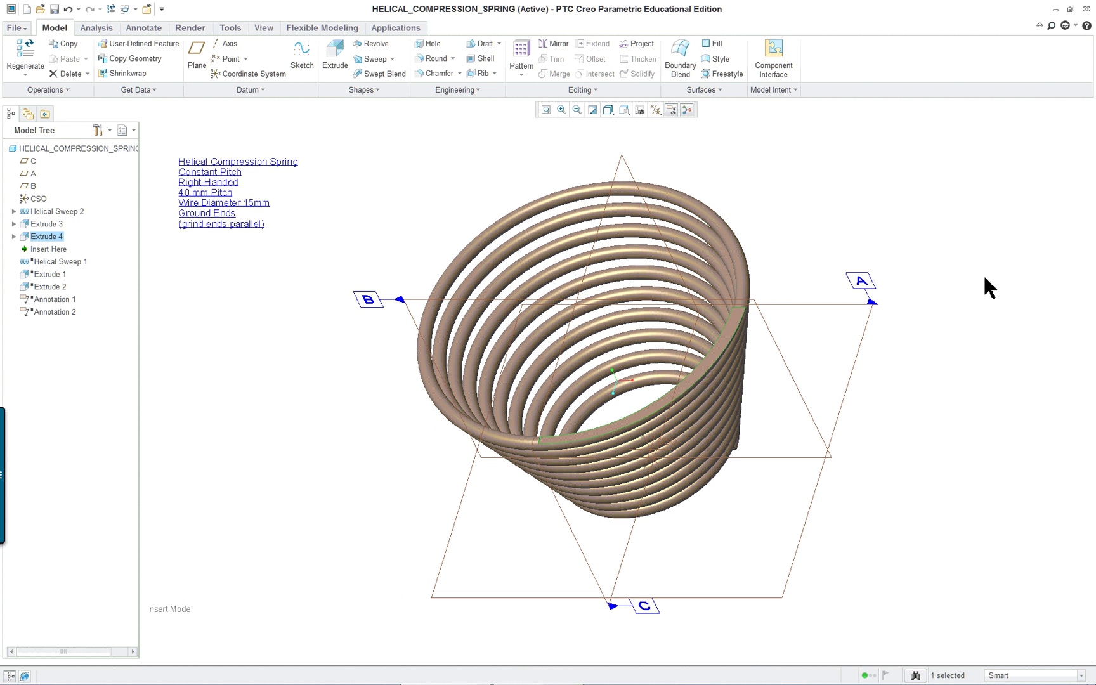
click(924, 293)
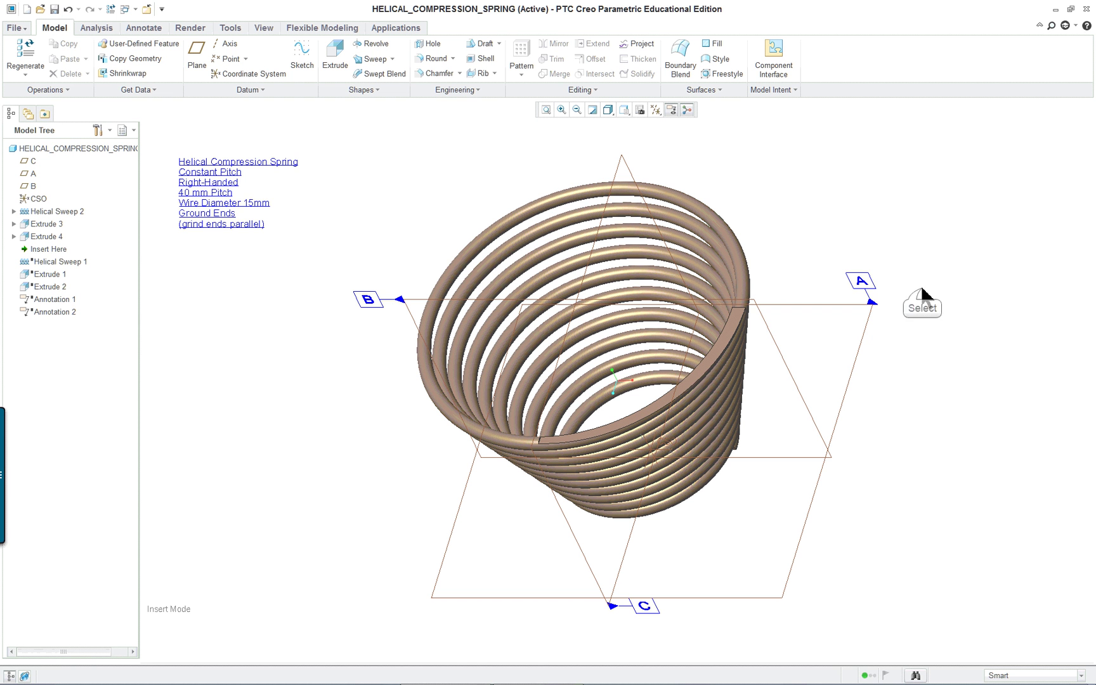